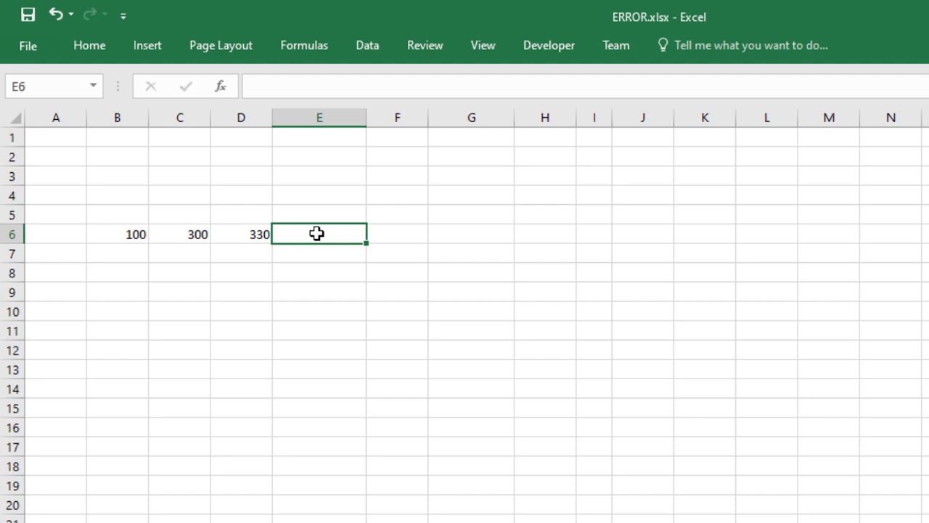
# Enter the misspelled formula =SUN(B6:D6) in cell E6
pyautogui.write('=SUN')
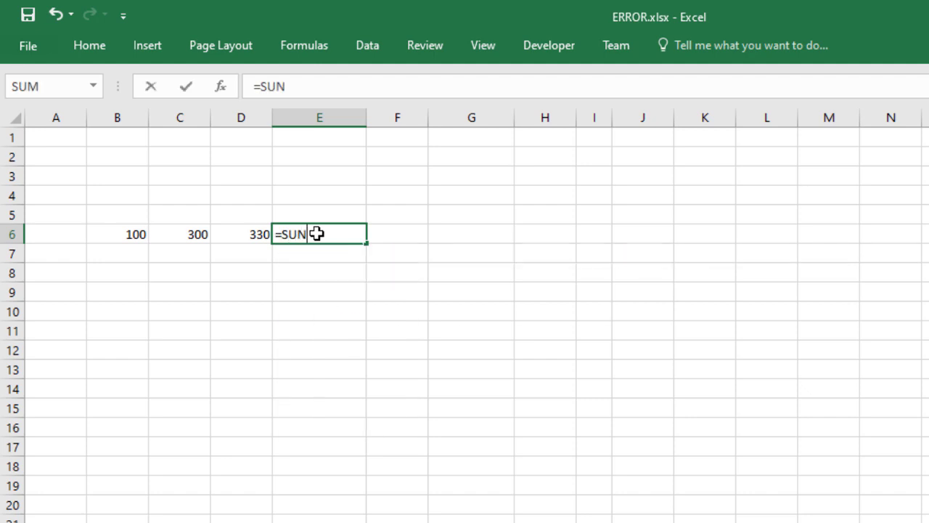
pyautogui.write('(')
pyautogui.moveTo(131, 234); pyautogui.dragTo(225, 234)
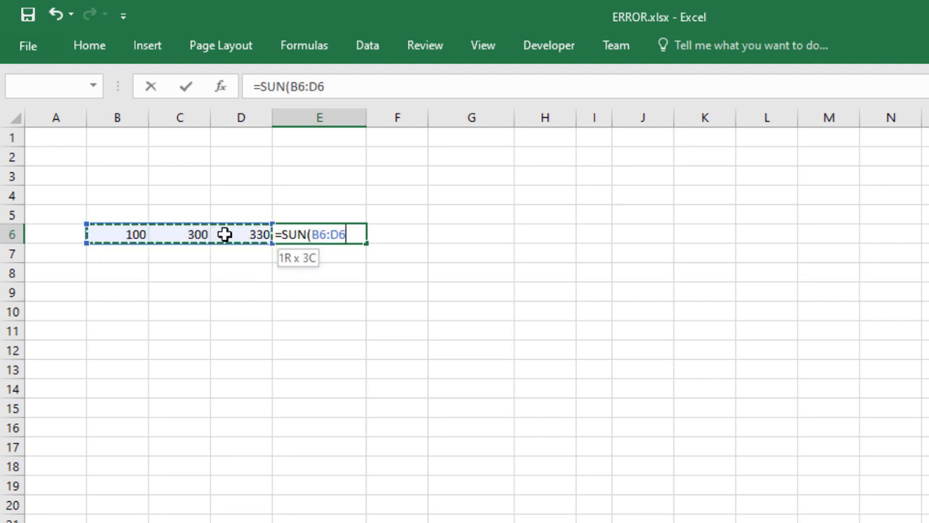
pyautogui.write(')')
pyautogui.press('Return')
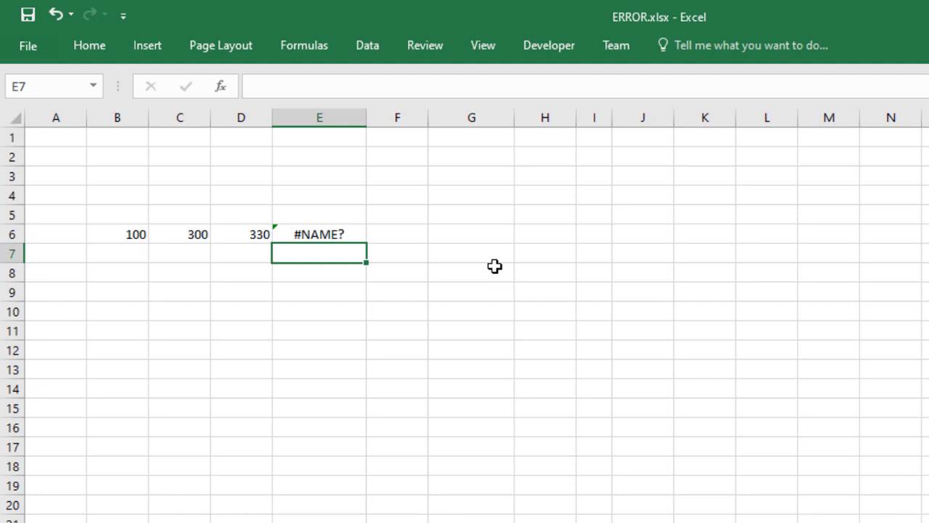
# Correct the function name in the E6 formula so it reads =SUM(B6:D6)
pyautogui.doubleClick(319, 234)
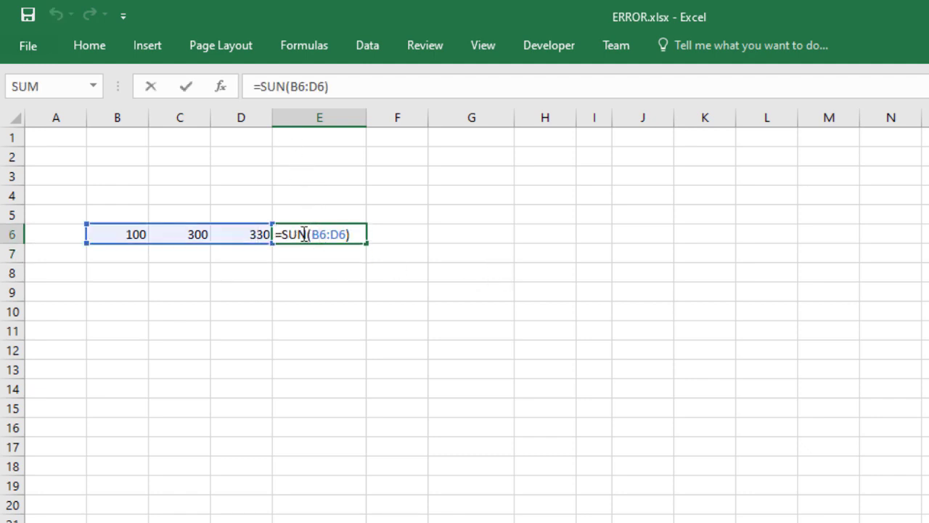
pyautogui.moveTo(306, 234); pyautogui.dragTo(297, 235)
pyautogui.write('M')
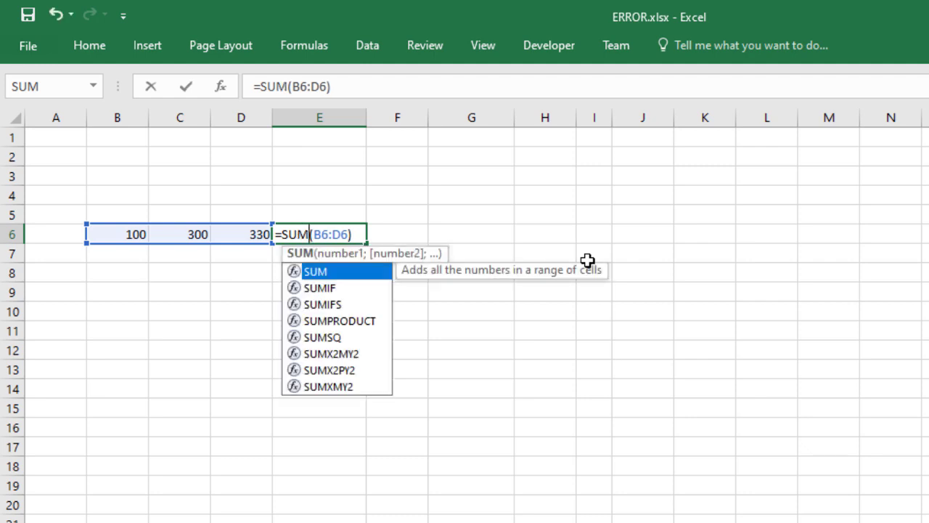
pyautogui.press('Return')
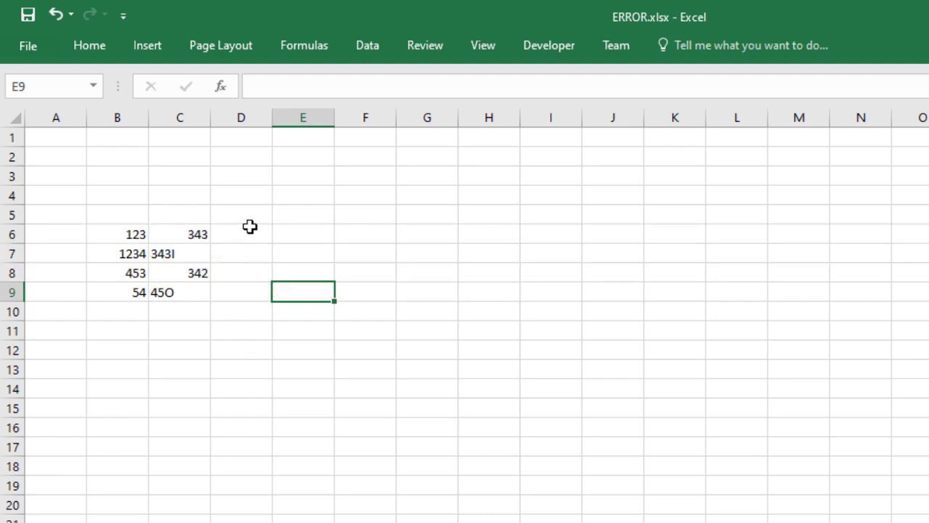
# Enter =B6+C6 in cell D6 and fill the formula down to D9
pyautogui.click(250, 227)
pyautogui.write('=')
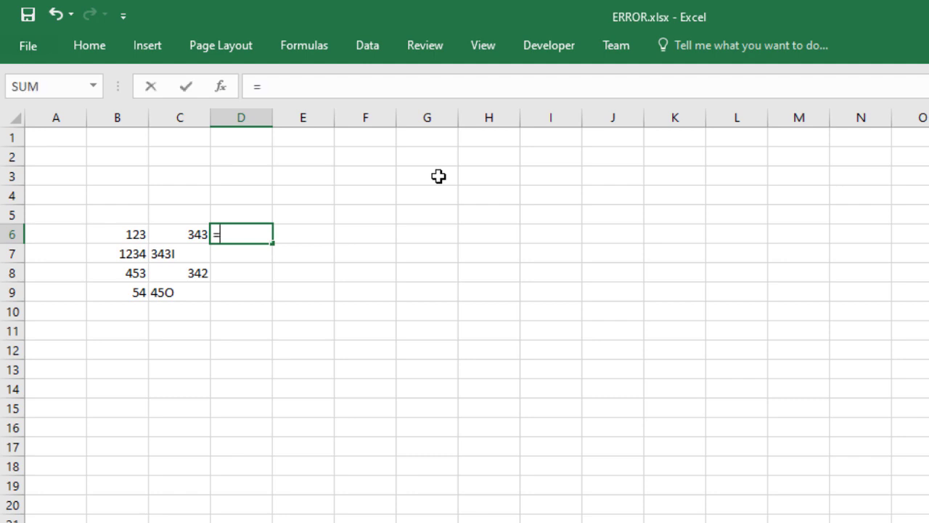
pyautogui.press('Left')
pyautogui.press('Left')
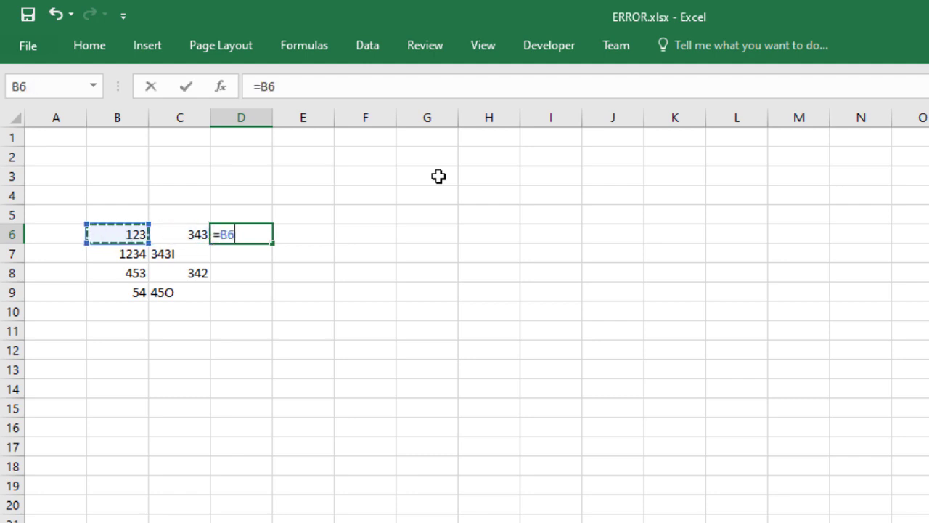
pyautogui.write('+')
pyautogui.press('Left')
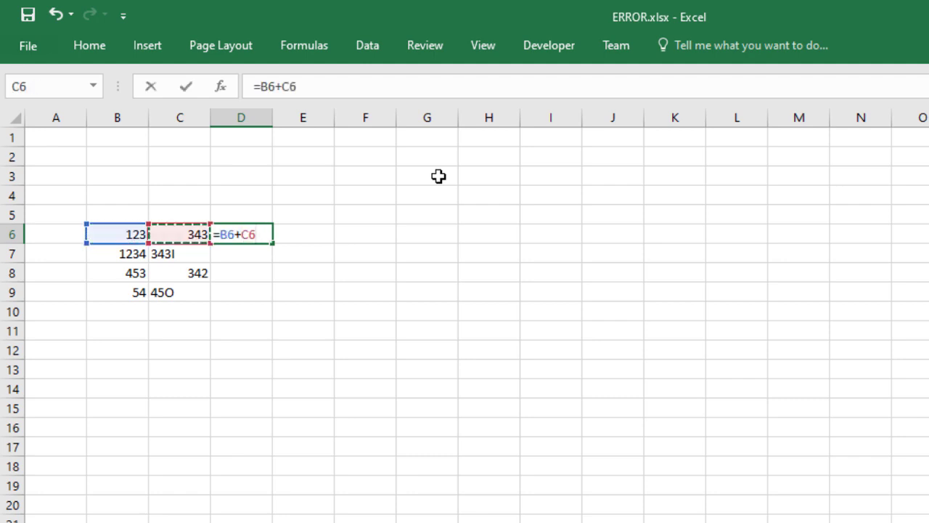
pyautogui.press('Return')
pyautogui.click(258, 234)
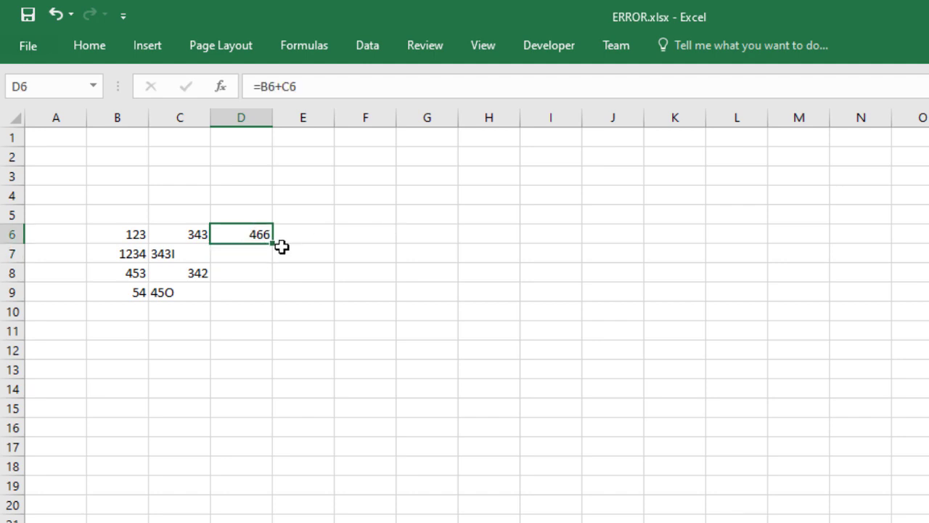
pyautogui.moveTo(273, 243); pyautogui.dragTo(283, 309)
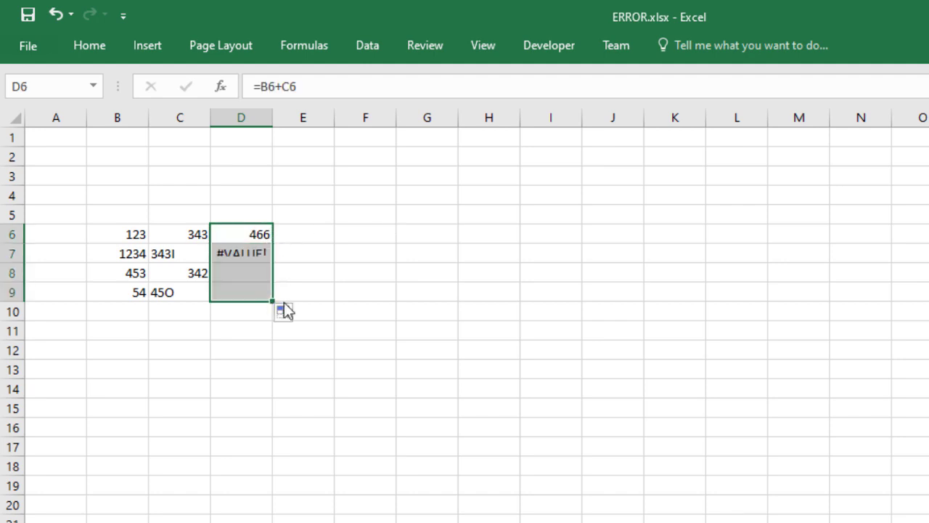
# Check the error cells D7 and D9, and remove the stray letter from C7 so it holds 343
pyautogui.click(225, 252)
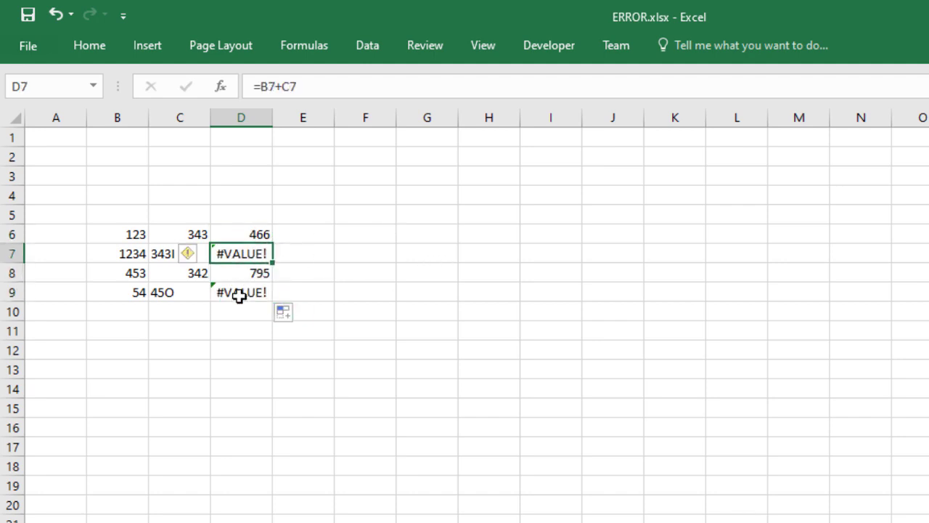
pyautogui.click(240, 294)
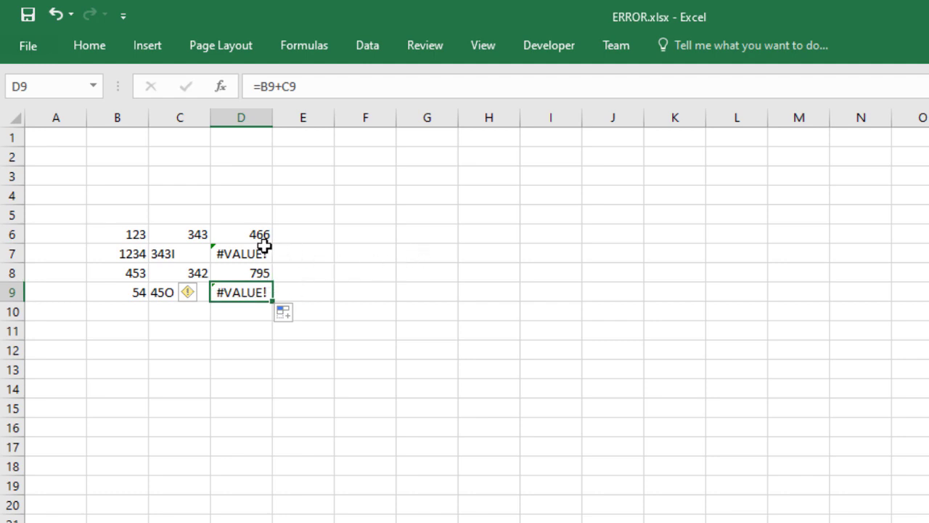
pyautogui.click(189, 251)
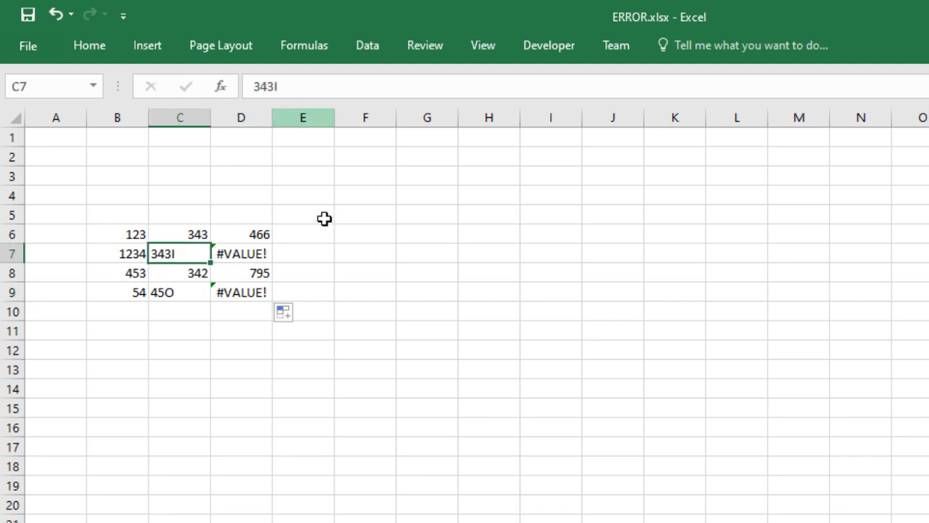
pyautogui.doubleClick(177, 253)
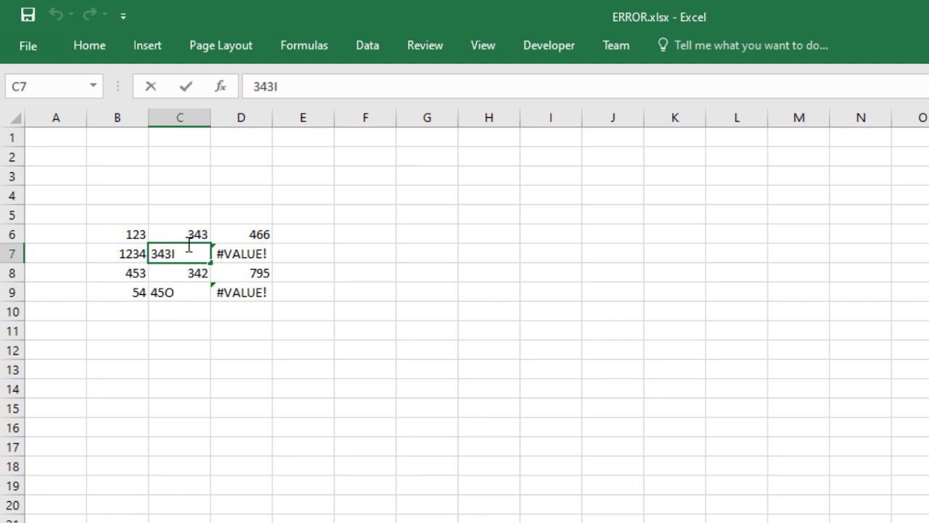
pyautogui.press('BackSpace')
pyautogui.press('Return')
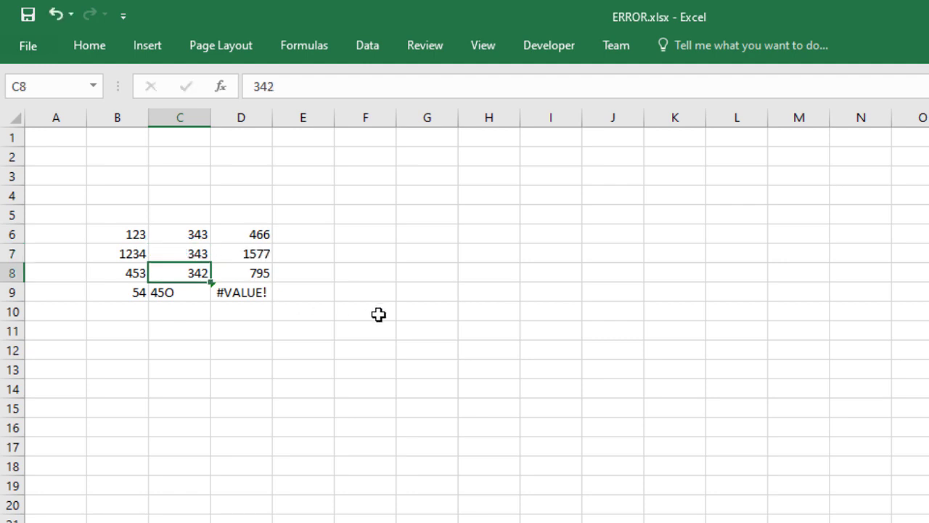
pyautogui.click(267, 254)
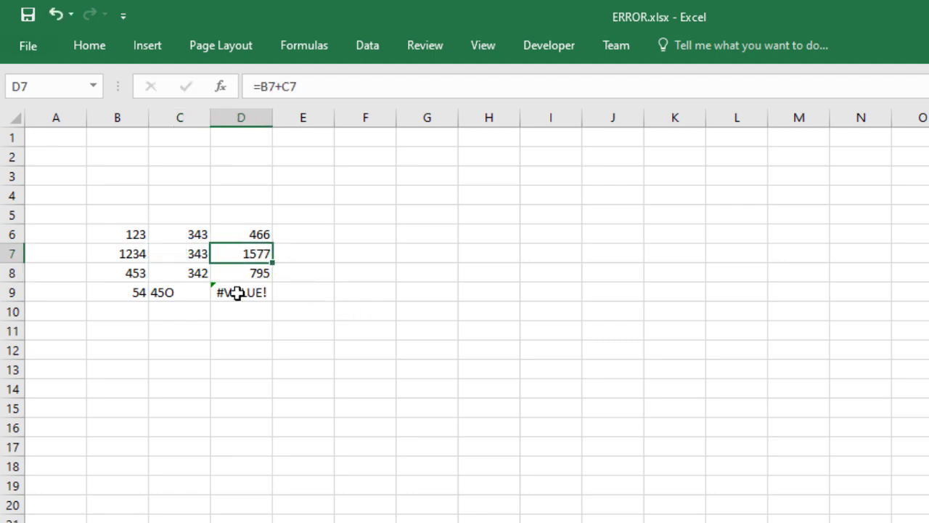
# Replace the letter O at the end of cell C9 with a zero so it holds 450
pyautogui.doubleClick(189, 293)
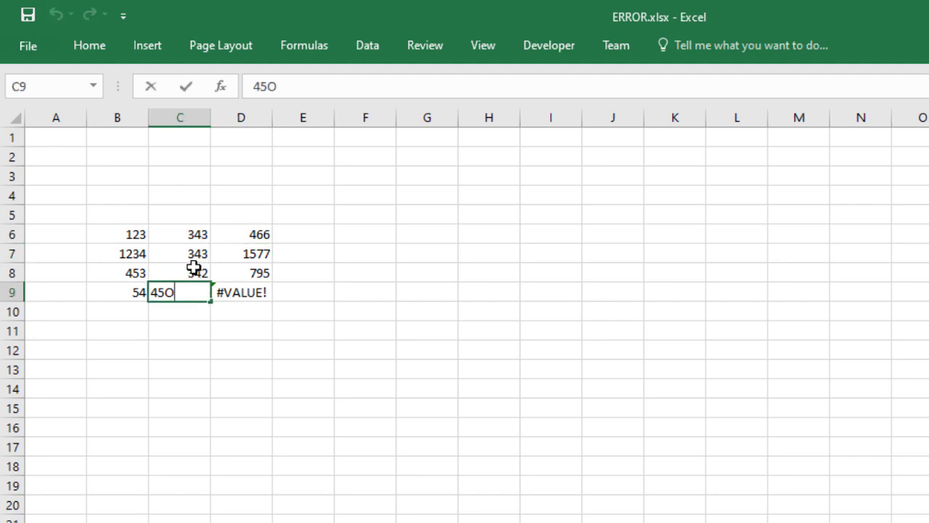
pyautogui.press('BackSpace')
pyautogui.write('0')
pyautogui.press('Return')
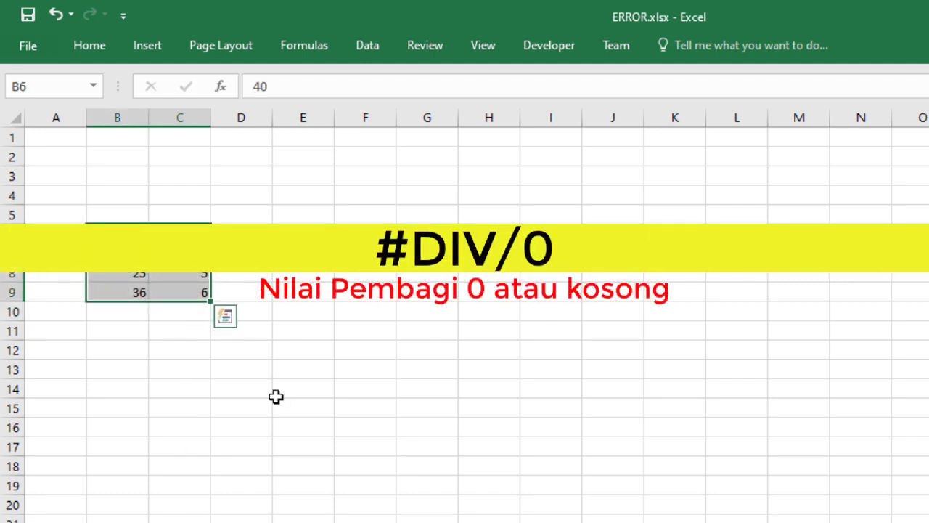
# Enter =B6/C6 in cell D6 and fill the division formula down to D9
pyautogui.click(241, 234)
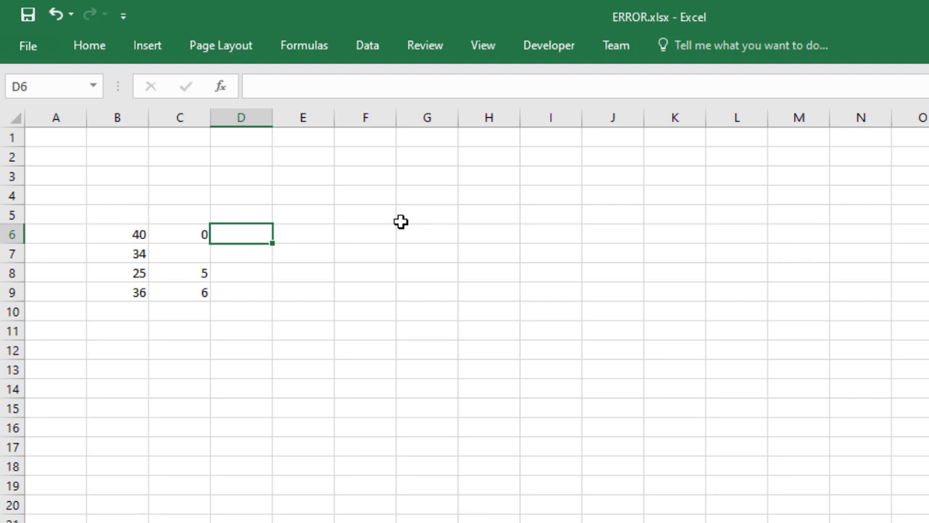
pyautogui.write('=')
pyautogui.press('Left')
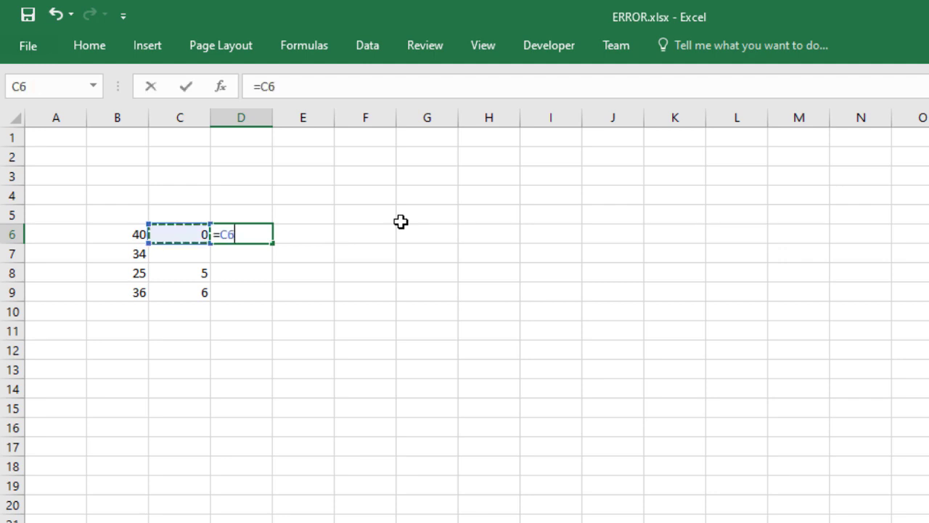
pyautogui.press('Left')
pyautogui.write('/')
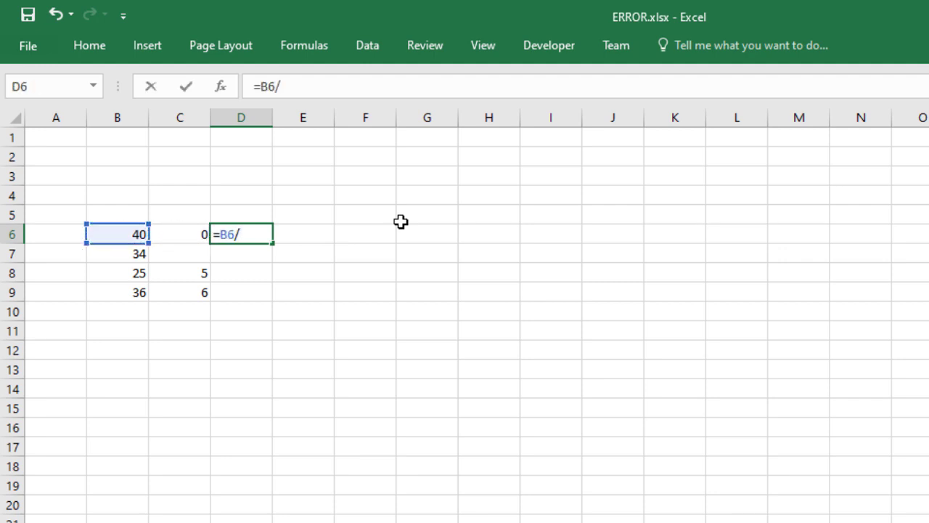
pyautogui.click(185, 234)
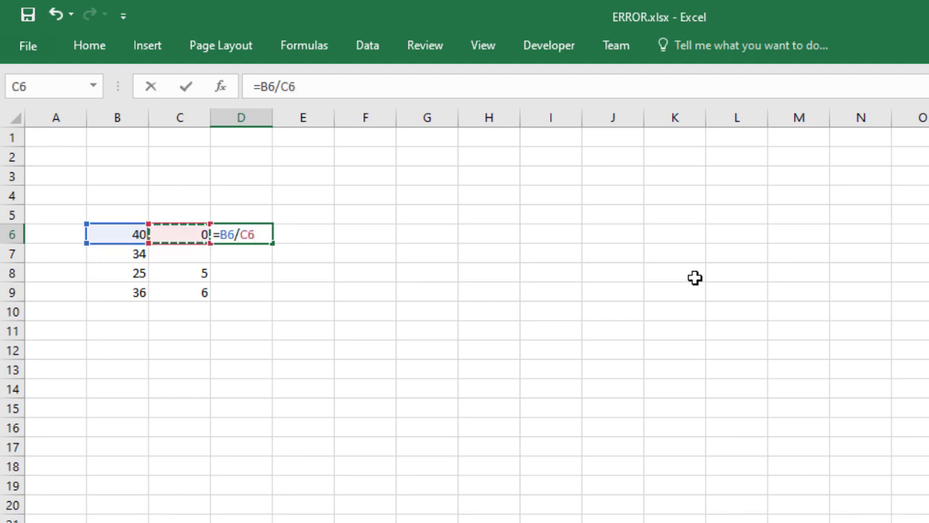
pyautogui.press('Return')
pyautogui.click(260, 234)
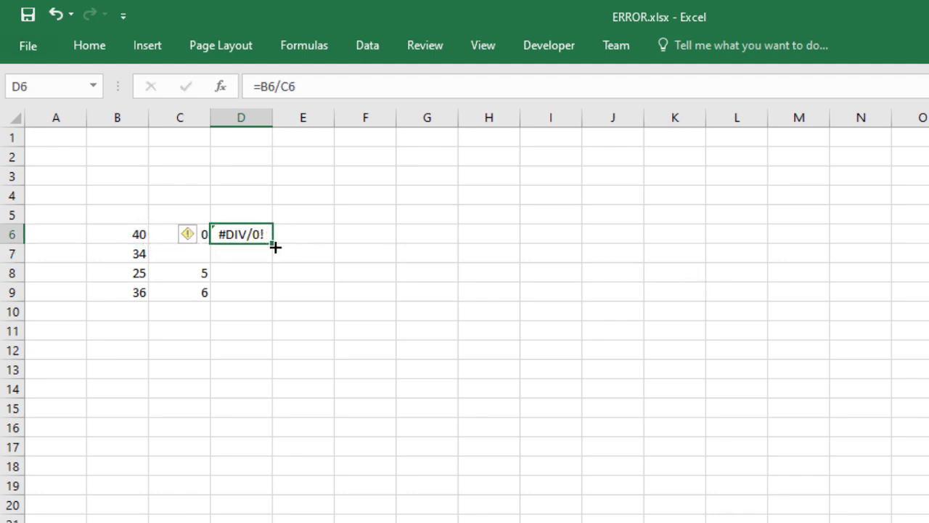
pyautogui.moveTo(275, 247); pyautogui.dragTo(276, 307)
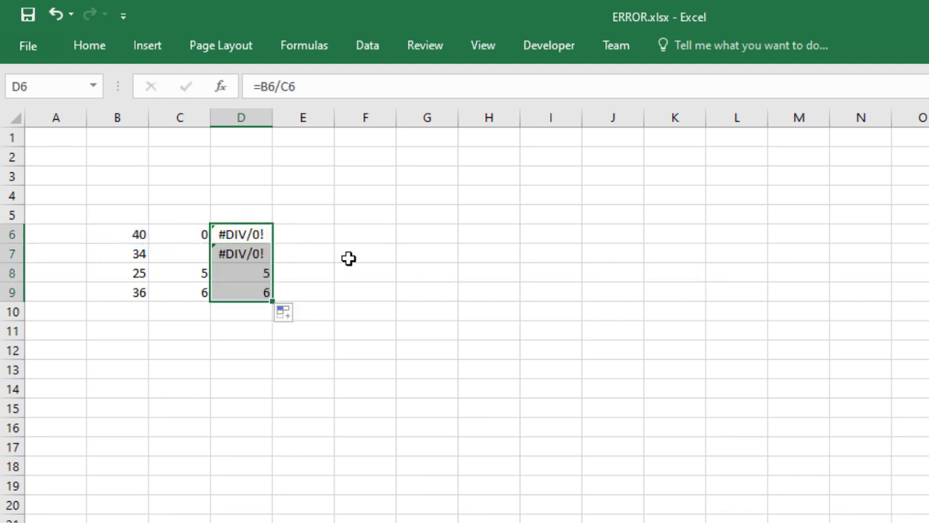
# Change the D6 formula to =IFERROR(B6/C6;0) and fill it down to D9
pyautogui.click(186, 237)
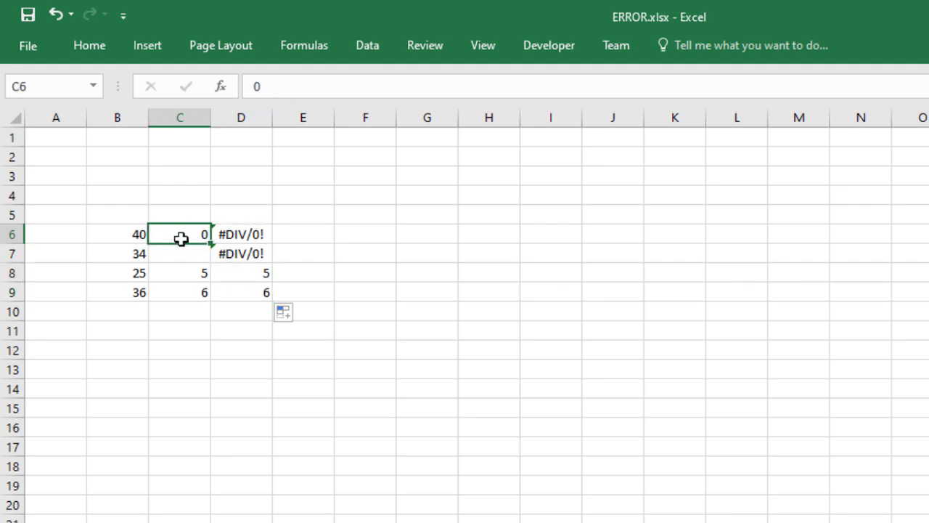
pyautogui.doubleClick(226, 234)
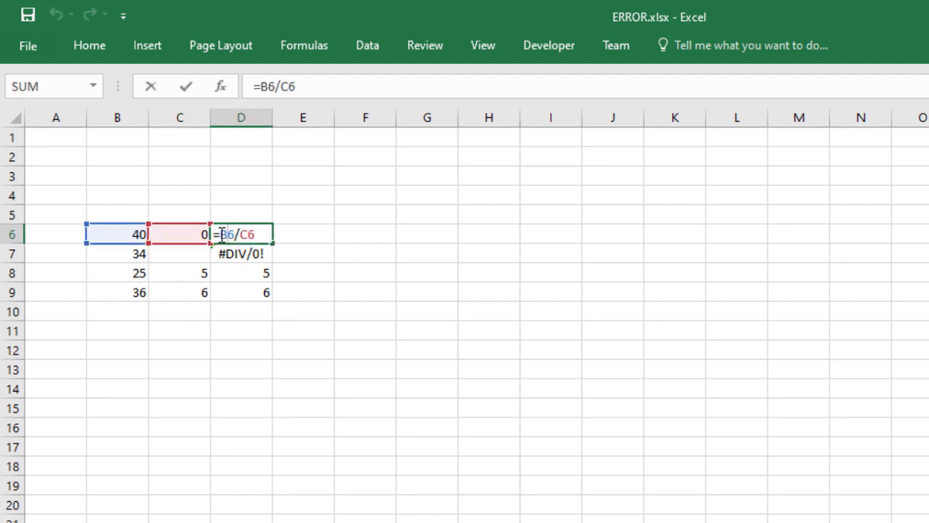
pyautogui.write('IFE')
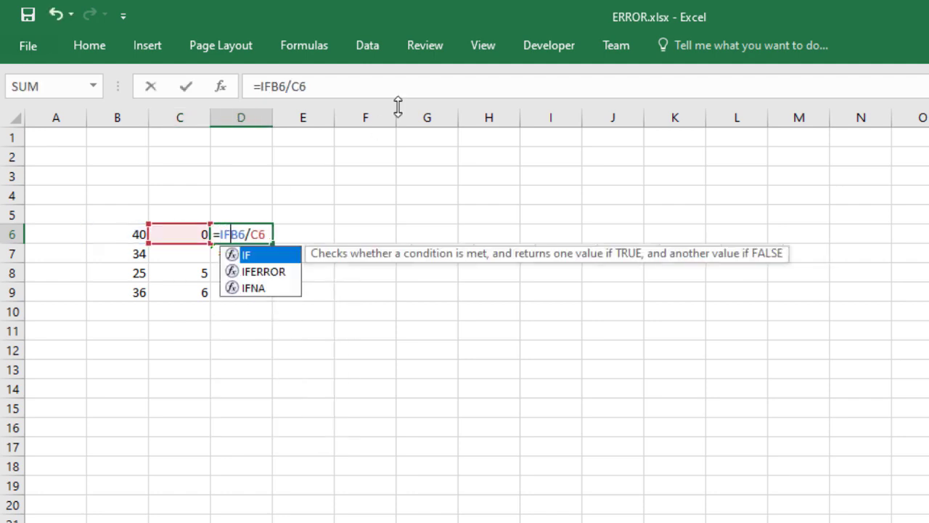
pyautogui.press('Tab')
pyautogui.write('(')
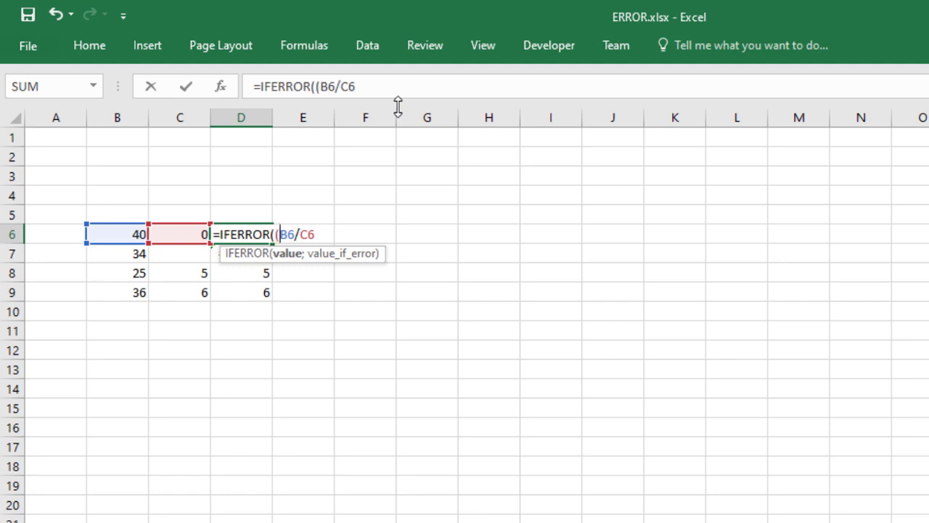
pyautogui.press('BackSpace')
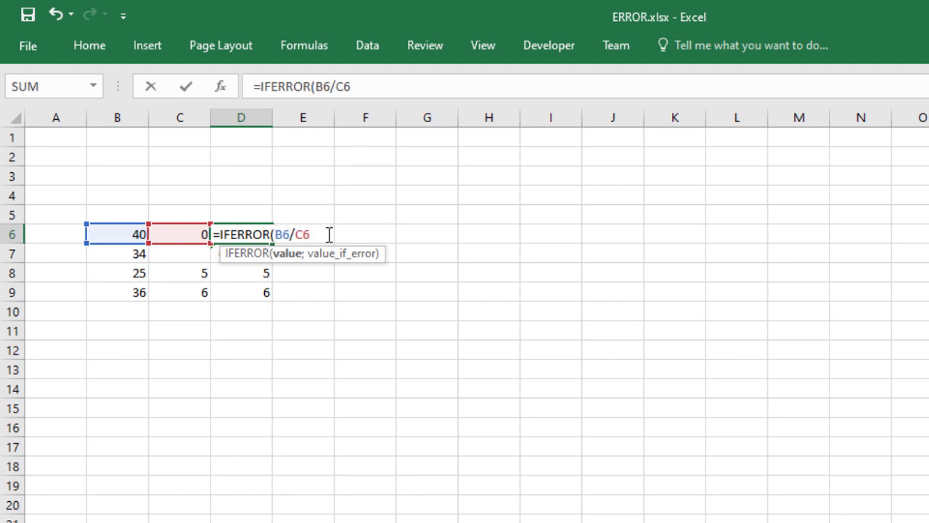
pyautogui.write(';')
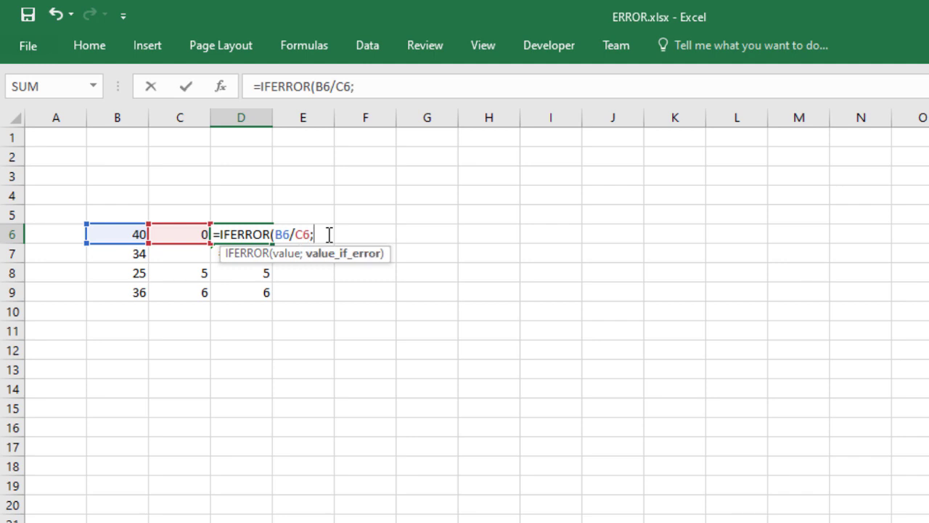
pyautogui.write('0)')
pyautogui.press('Return')
pyautogui.click(255, 234)
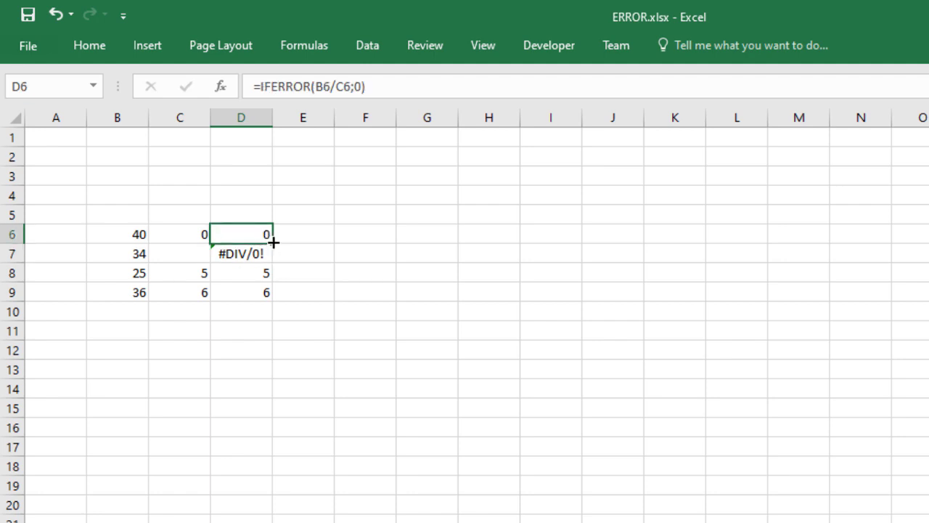
pyautogui.moveTo(273, 243); pyautogui.dragTo(275, 304)
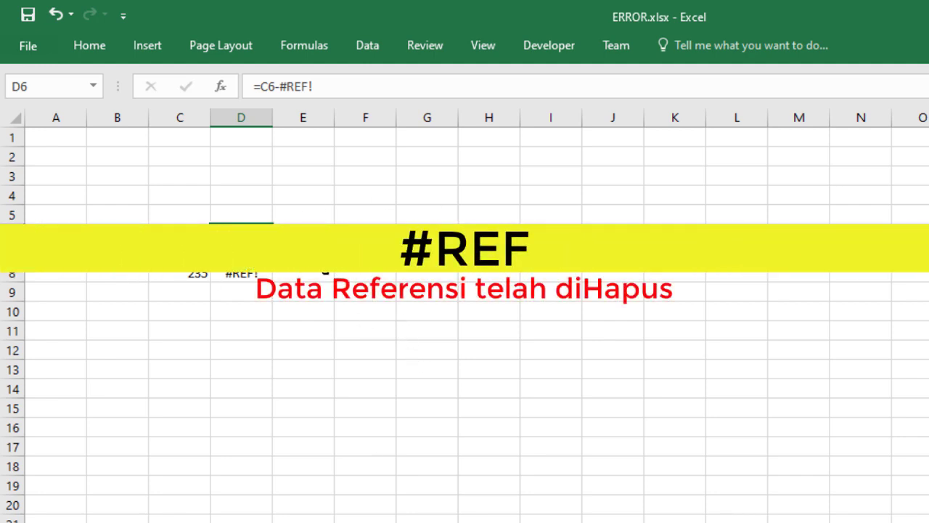
# Clear the broken #REF! formulas from column D beside the values in C6:C8
pyautogui.click(266, 193)
pyautogui.moveTo(251, 217); pyautogui.dragTo(259, 289)
pyautogui.press('Delete')
# Enter 34, 35 and 90 in cells D6, D7 and D8
pyautogui.click(249, 239)
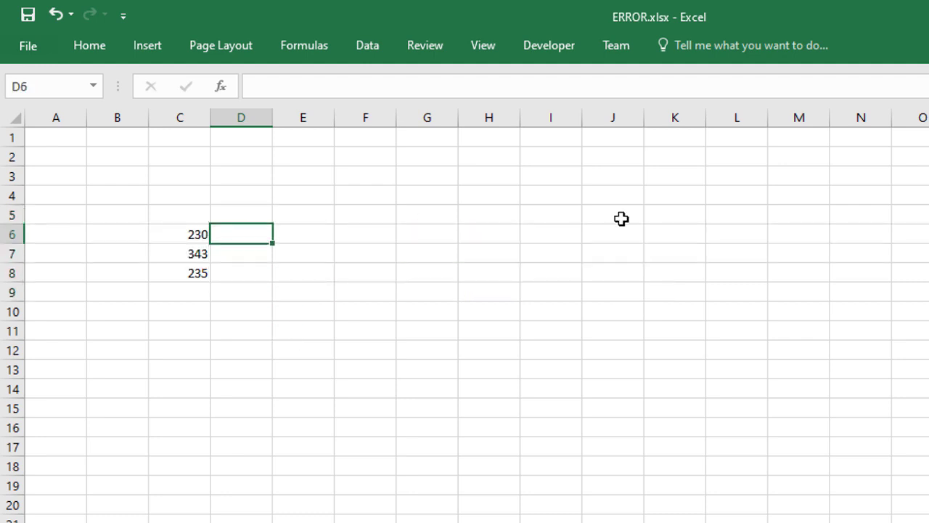
pyautogui.write('34')
pyautogui.press('Return')
pyautogui.write('35')
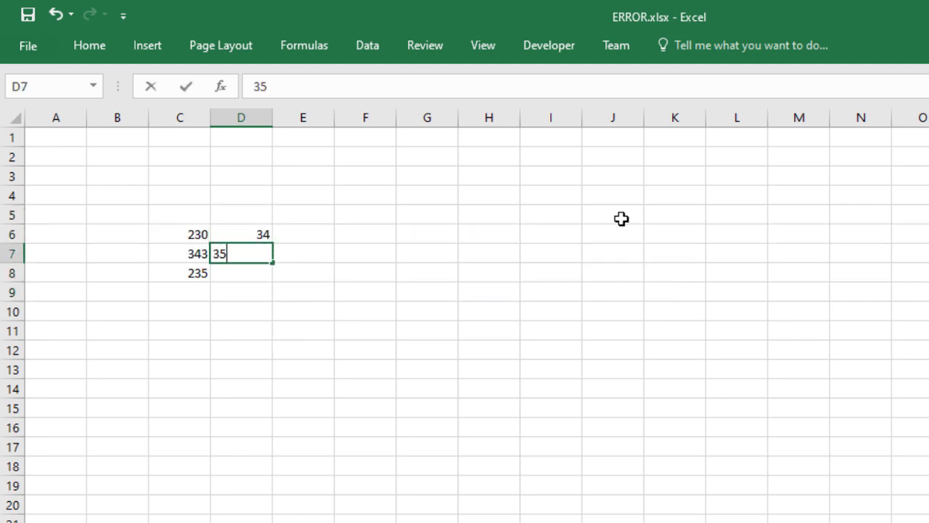
pyautogui.press('Return')
pyautogui.write('90')
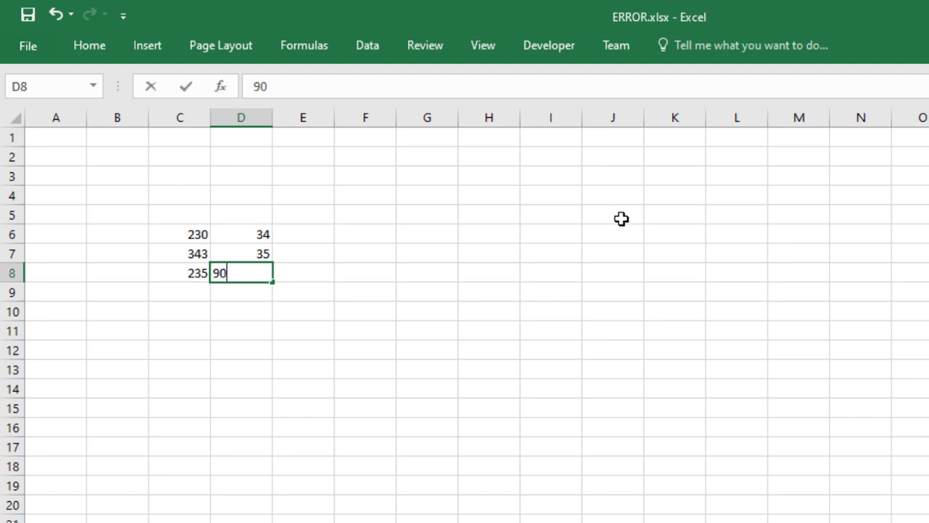
# Enter =C6+D6 in cell E6 and fill the addition formula down to E8
pyautogui.click(311, 236)
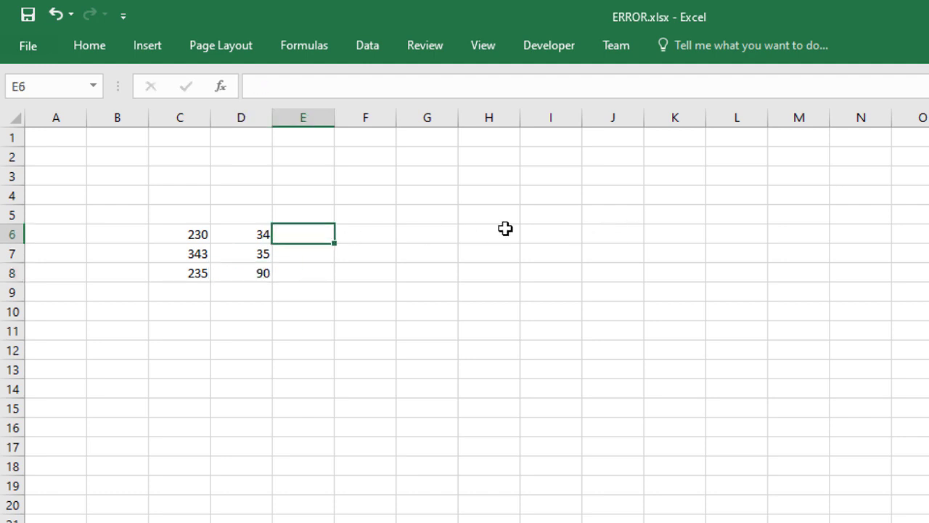
pyautogui.write('=')
pyautogui.press('Left')
pyautogui.press('Left')
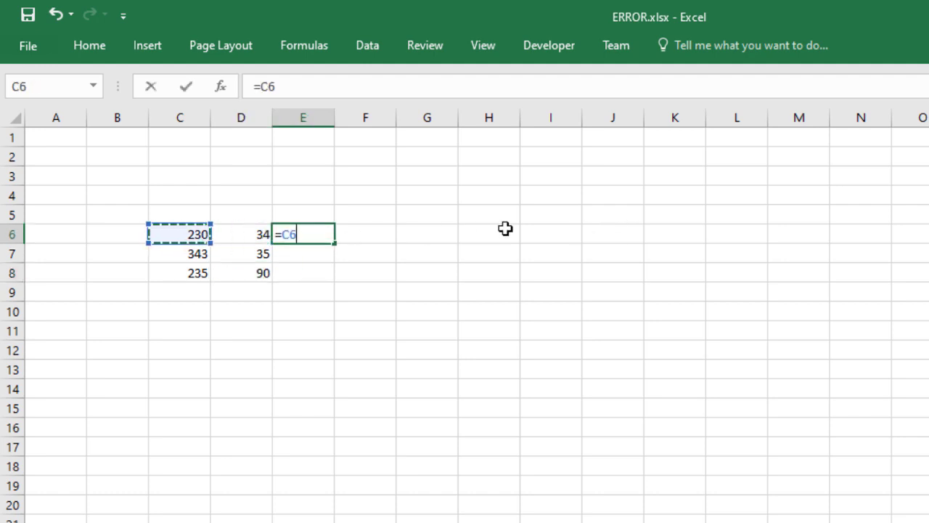
pyautogui.write('+')
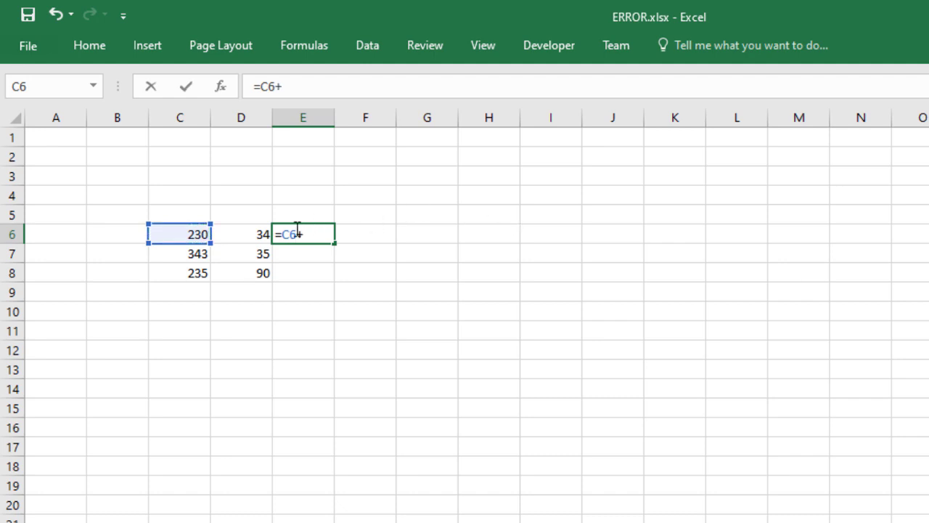
pyautogui.click(250, 235)
pyautogui.press('Return')
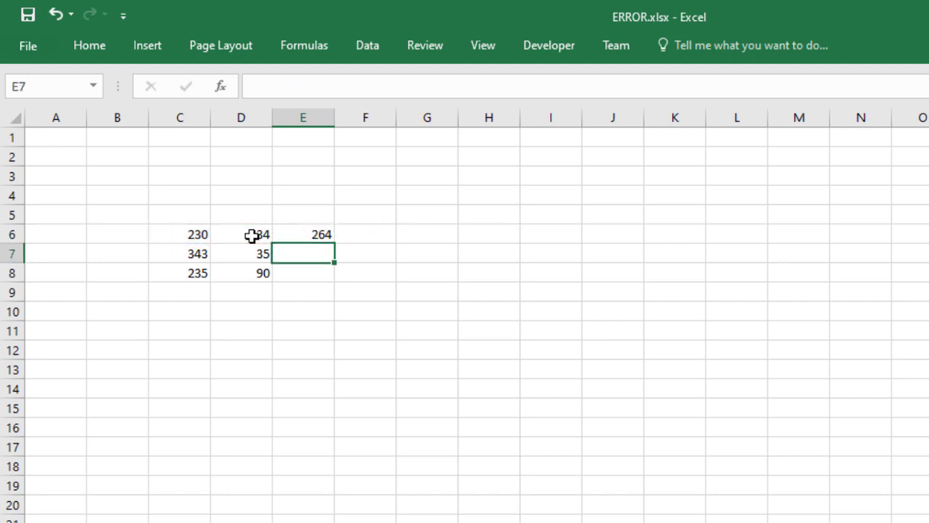
pyautogui.click(314, 234)
pyautogui.moveTo(335, 244); pyautogui.dragTo(336, 280)
pyautogui.click(253, 288)
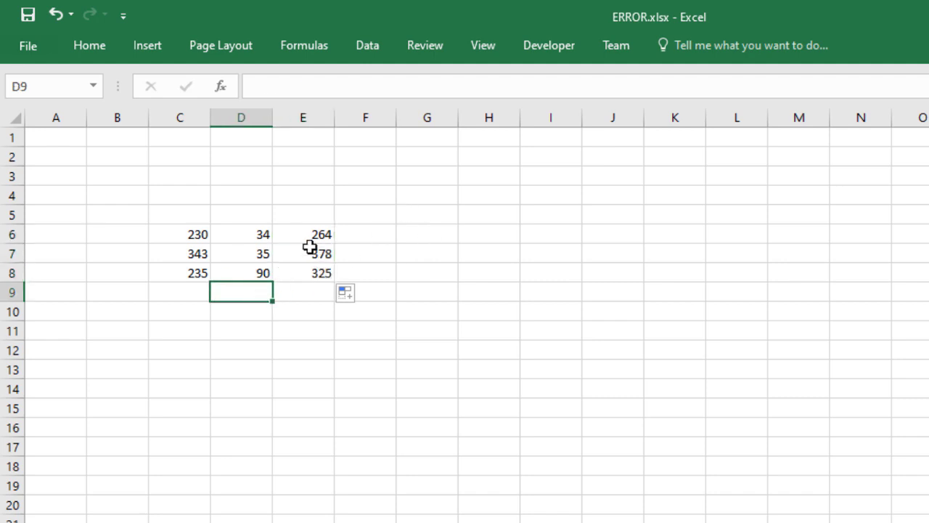
# Delete the whole column D that the addition formulas refer to, and check the formula shifted into D6
pyautogui.click(248, 120)
pyautogui.rightClick(245, 117)
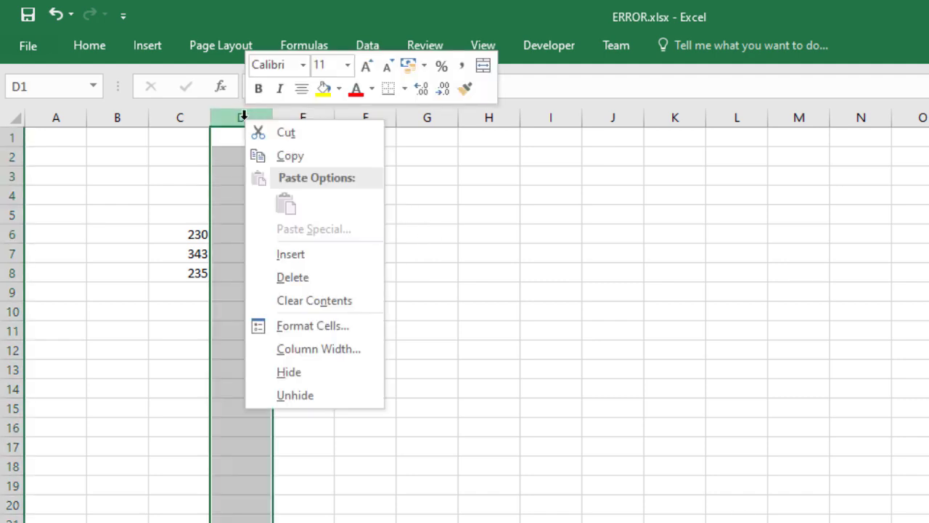
pyautogui.click(308, 270)
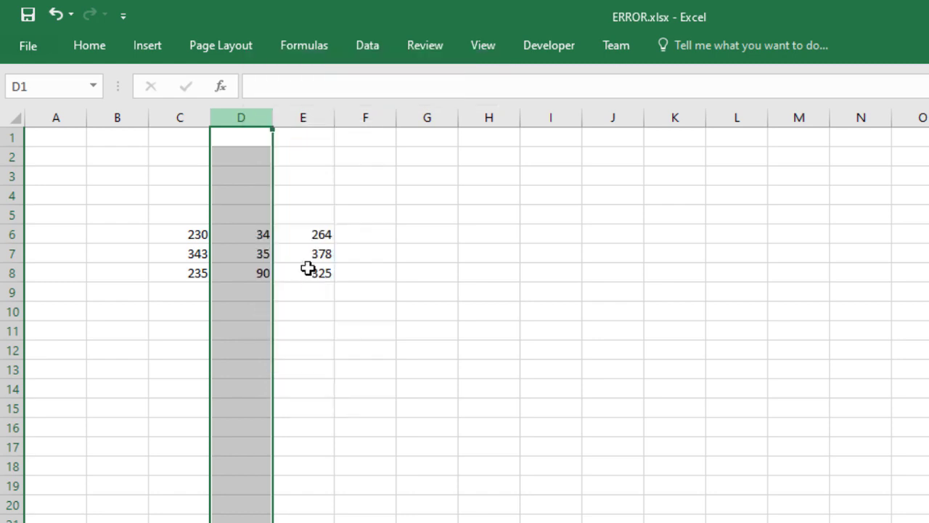
pyautogui.click(318, 312)
pyautogui.click(269, 241)
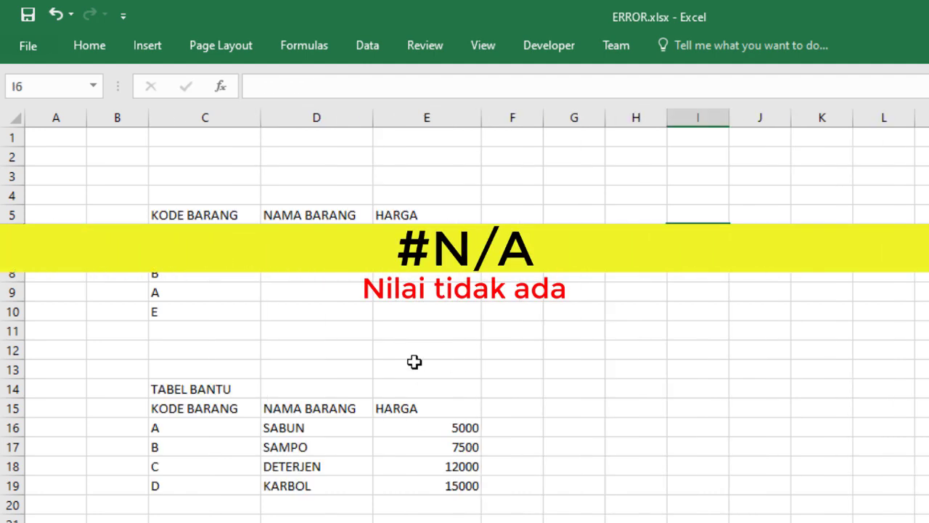
pyautogui.click(617, 313)
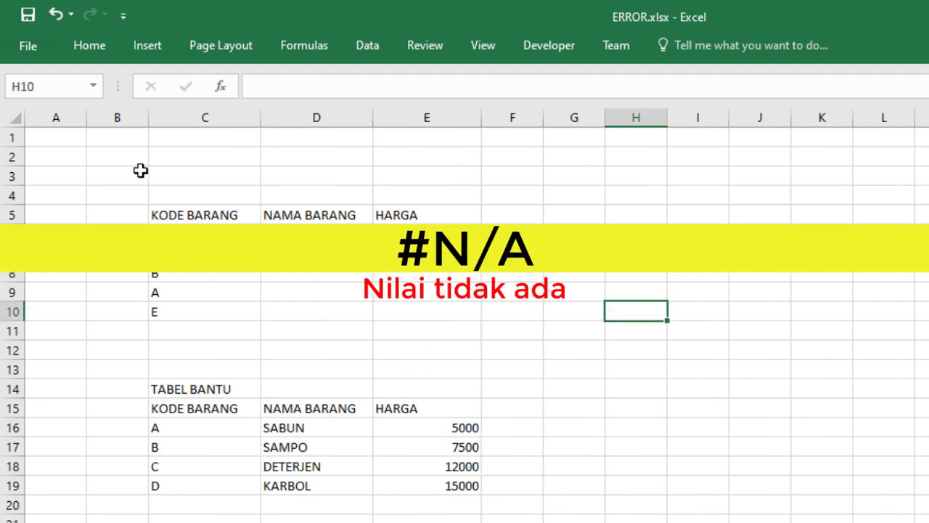
pyautogui.click(182, 174)
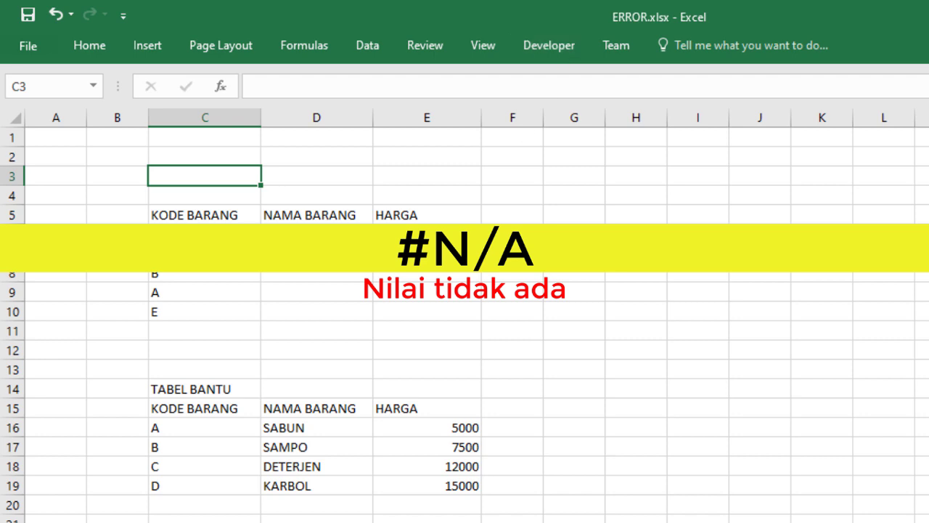
# Start a VLOOKUP formula in D6, the first cell under NAMA BARANG
pyautogui.click(317, 234)
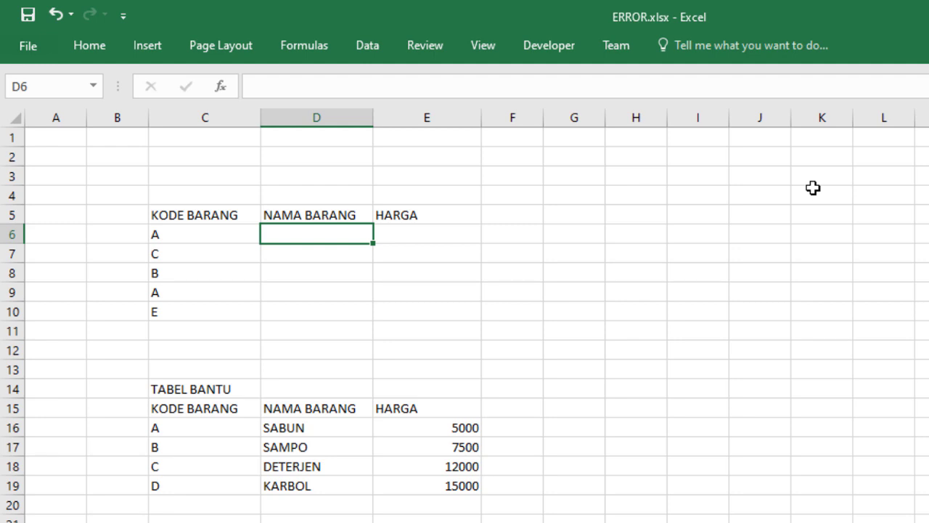
pyautogui.write('=')
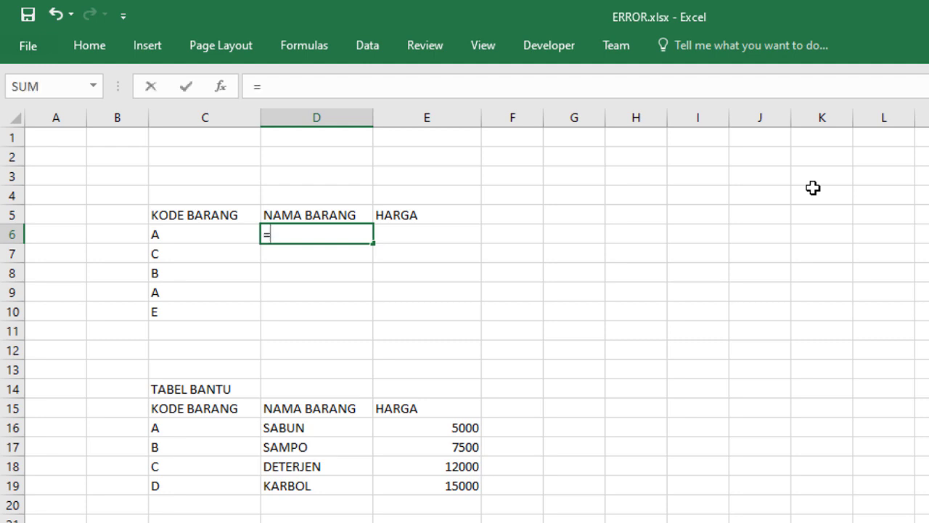
pyautogui.press('Left')
pyautogui.press('BackSpace')
pyautogui.press('Escape')
pyautogui.click(812, 188)
pyautogui.write('VL')
pyautogui.press('BackSpace')
pyautogui.press('BackSpace')
pyautogui.press('BackSpace')
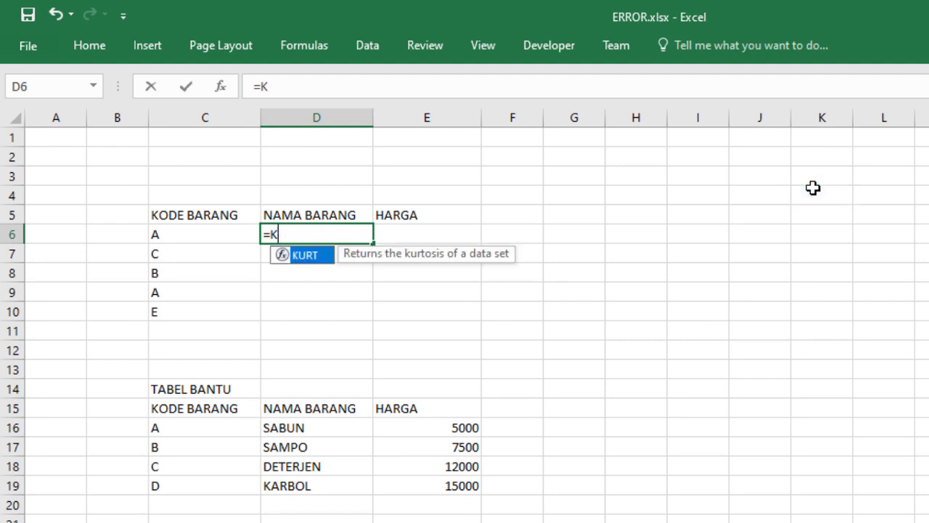
pyautogui.press('BackSpace')
pyautogui.write('VLO')
pyautogui.press('Tab')
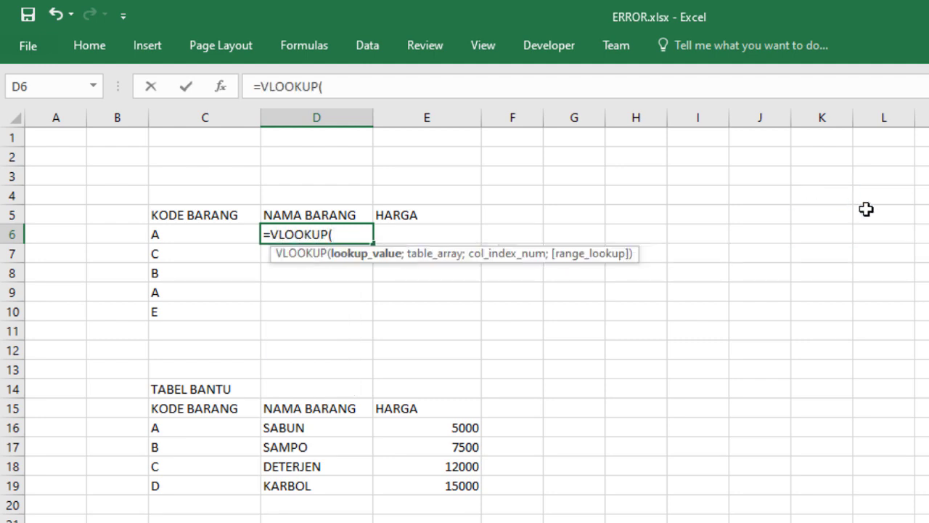
# Complete the D6 formula as =VLOOKUP(C6;C16:E19;2;FALSE) and fill it down to D10
pyautogui.moveTo(183, 230); pyautogui.dragTo(186, 247)
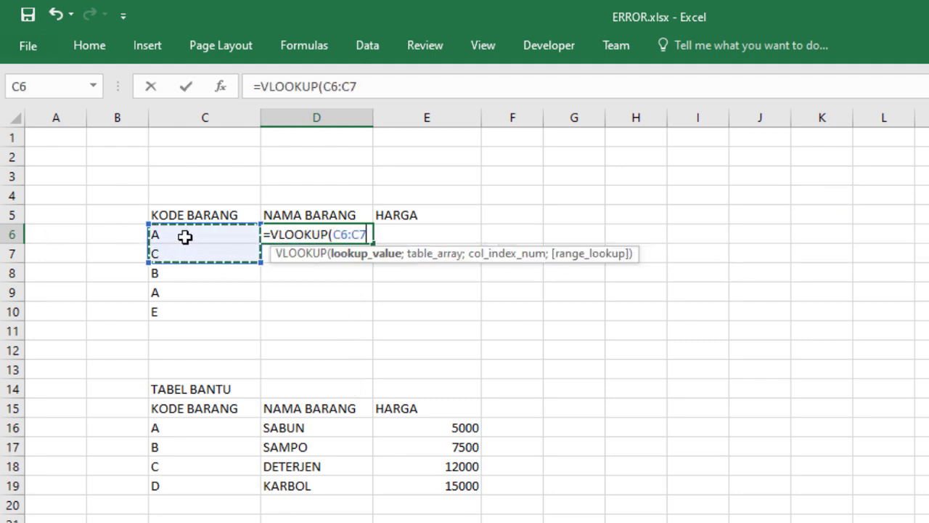
pyautogui.write(';')
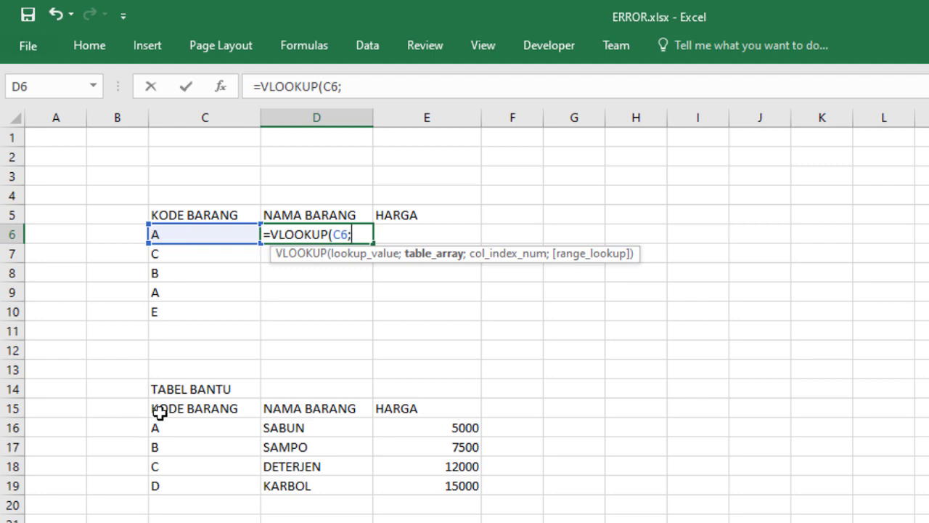
pyautogui.moveTo(191, 425); pyautogui.dragTo(258, 445)
pyautogui.moveTo(466, 490); pyautogui.dragTo(469, 494)
pyautogui.write(';2')
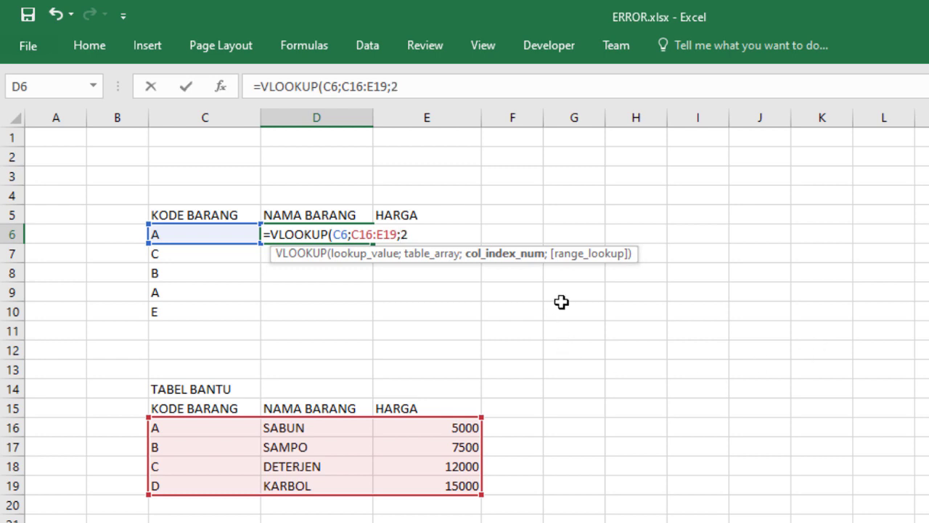
pyautogui.write(';FALSE')
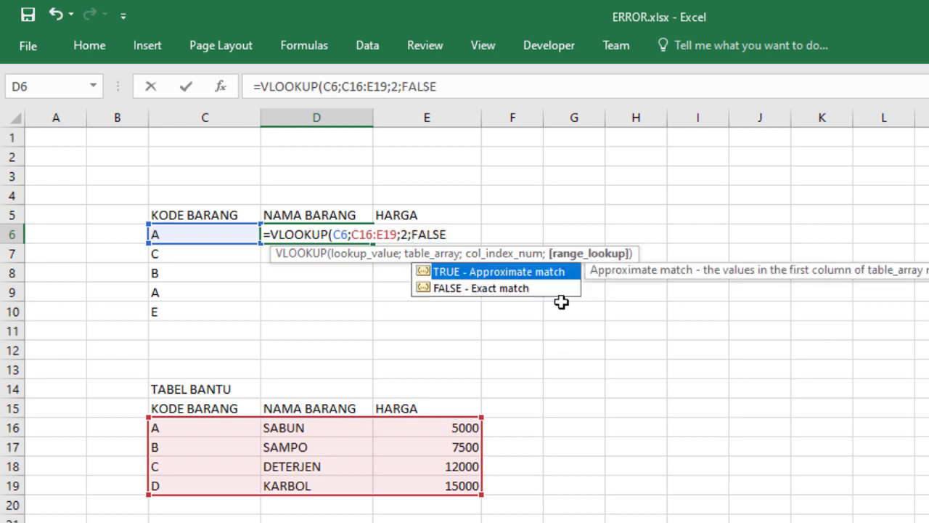
pyautogui.write(')')
pyautogui.press('Return')
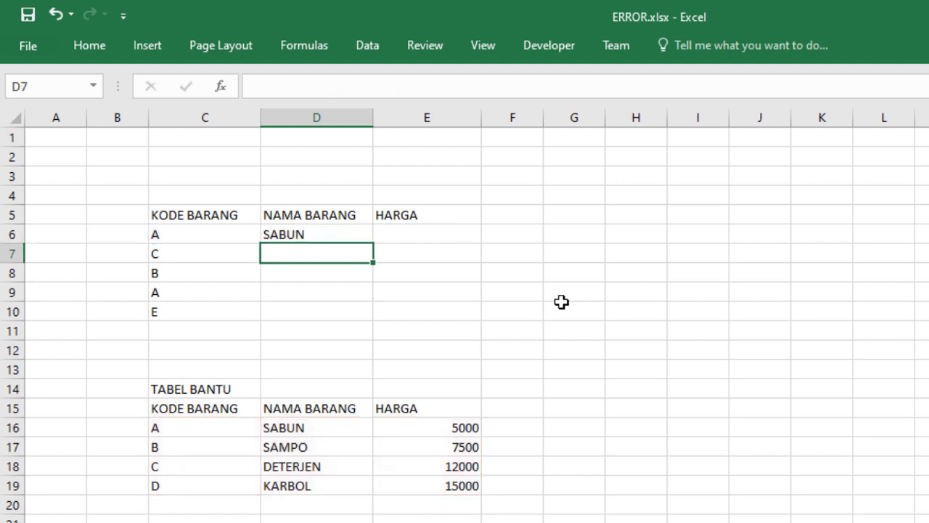
pyautogui.click(352, 242)
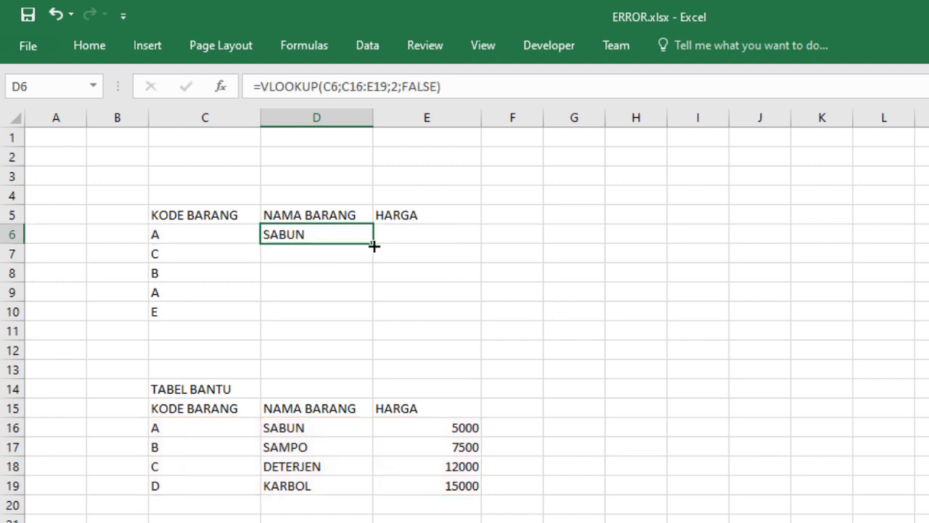
pyautogui.moveTo(374, 246); pyautogui.dragTo(375, 320)
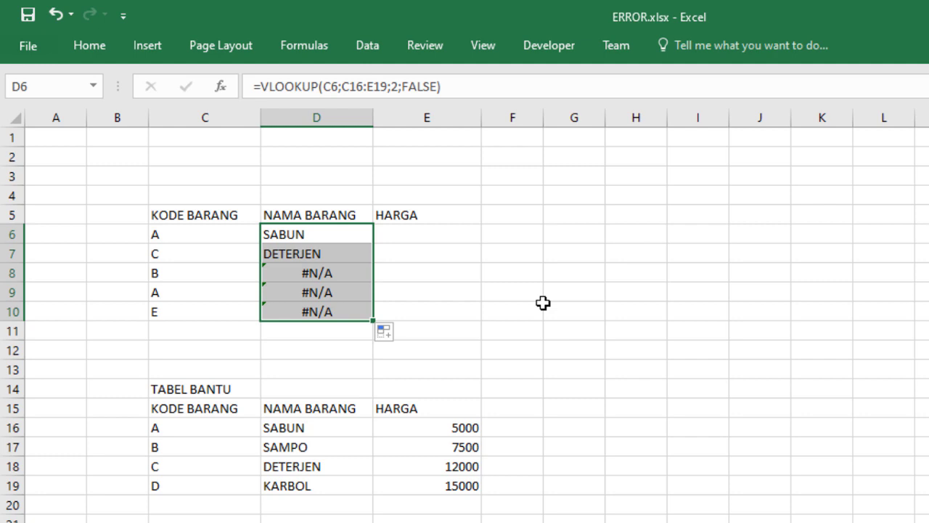
# Inspect which table range the filled VLOOKUP formula in D8 refers to
pyautogui.click(358, 278)
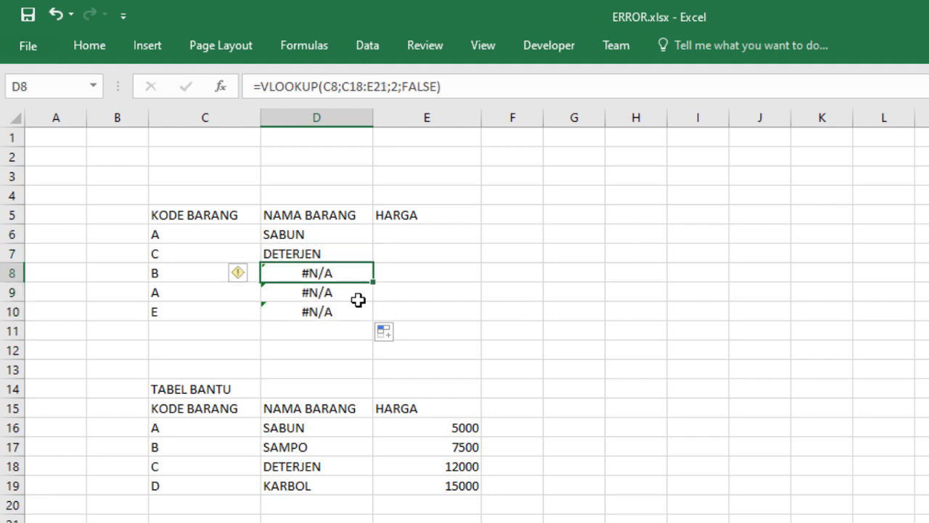
pyautogui.doubleClick(346, 271)
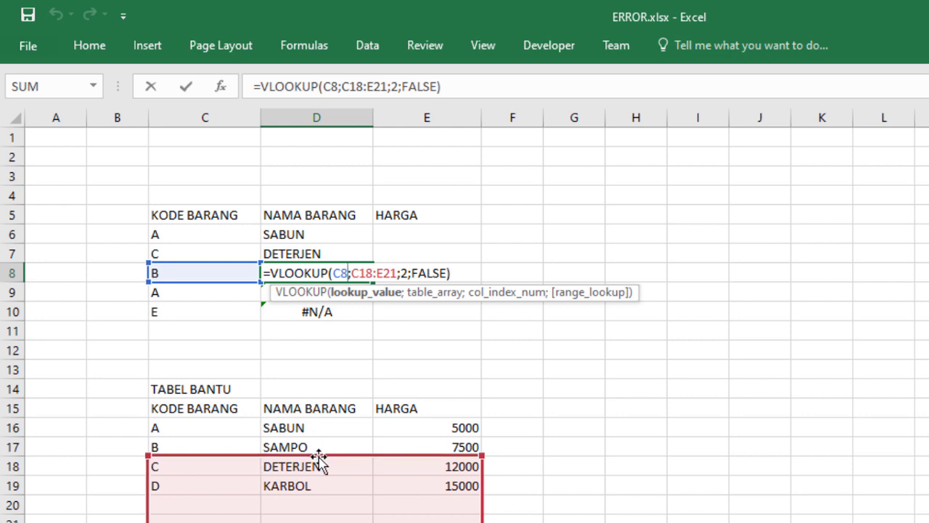
pyautogui.press('Return')
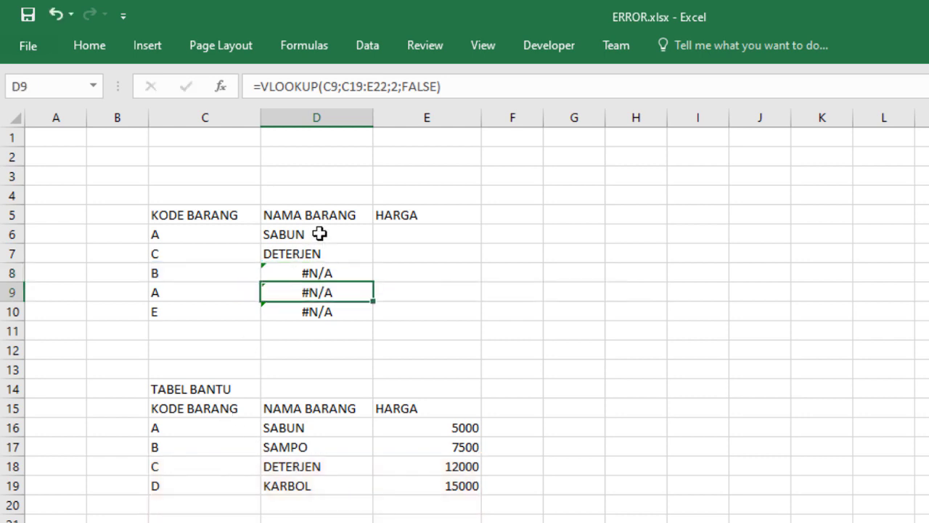
# Make the D6 lookup range absolute as $C$16:$E$19 and fill the corrected formula down to D10
pyautogui.doubleClick(320, 234)
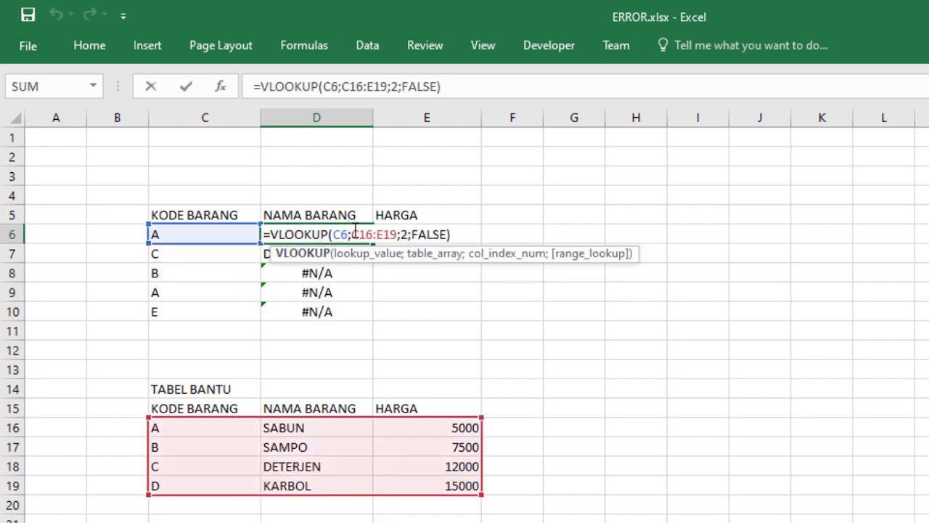
pyautogui.moveTo(350, 233); pyautogui.dragTo(398, 231)
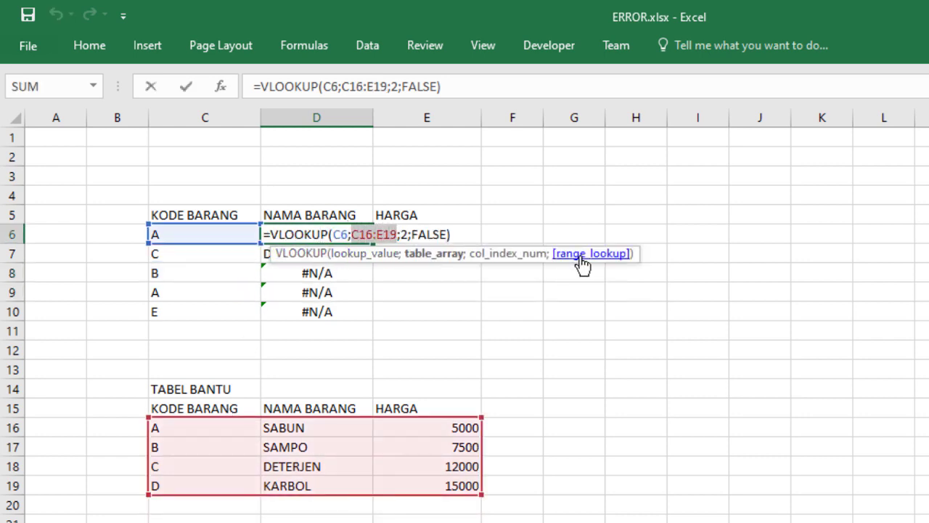
pyautogui.press('F4')
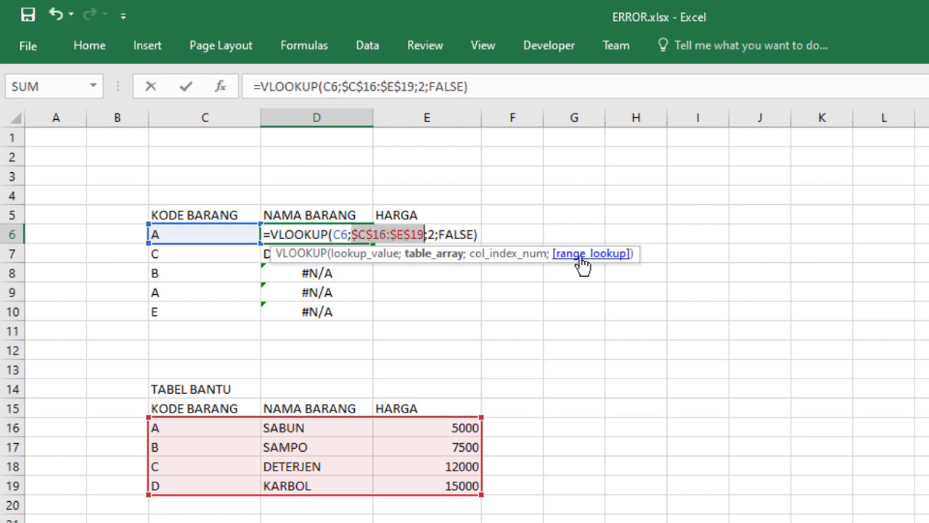
pyautogui.press('Return')
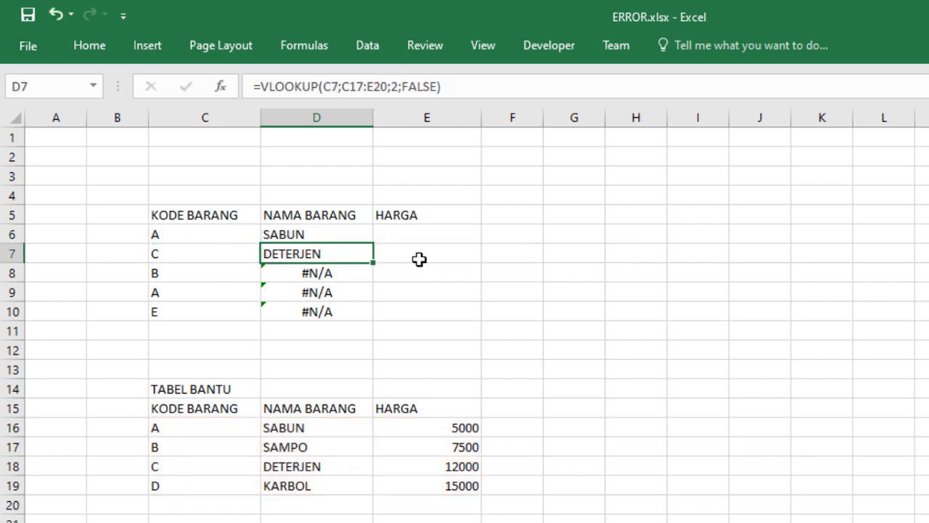
pyautogui.click(356, 232)
pyautogui.moveTo(374, 246); pyautogui.dragTo(378, 321)
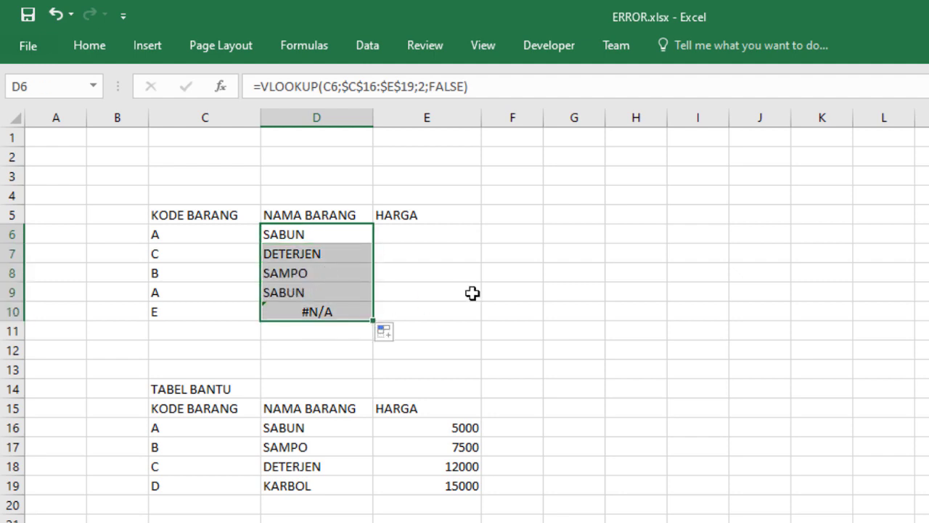
# Check the VLOOKUP formula in D10 and its code in C10 against the codes in the TABEL BANTU table
pyautogui.click(322, 310)
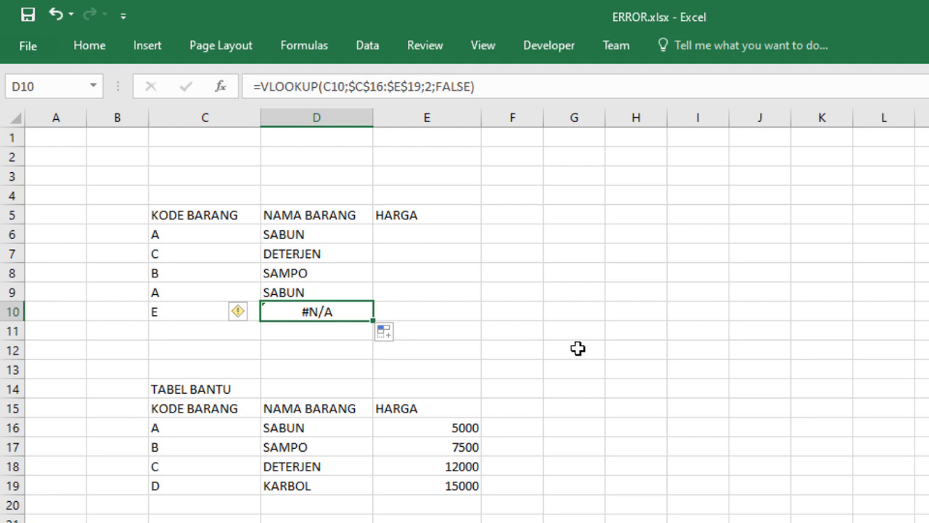
pyautogui.click(169, 313)
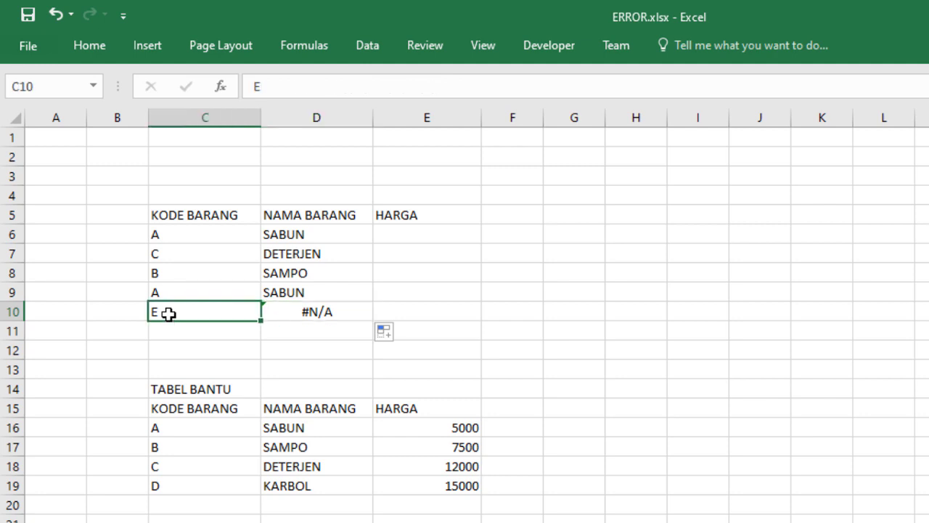
pyautogui.click(173, 499)
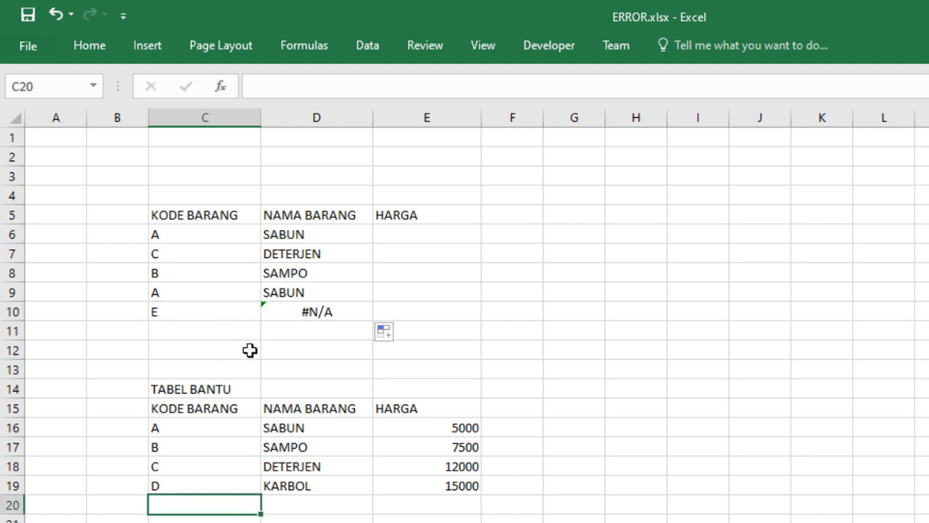
# Add a new item to row 20 of the TABEL BANTU table: code E, name NANO, price 3400
pyautogui.write('E')
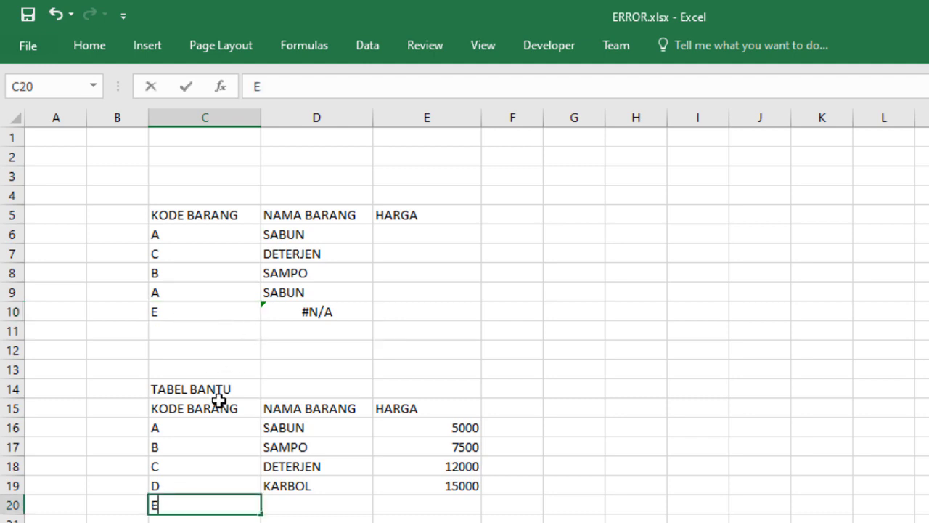
pyautogui.click(287, 509)
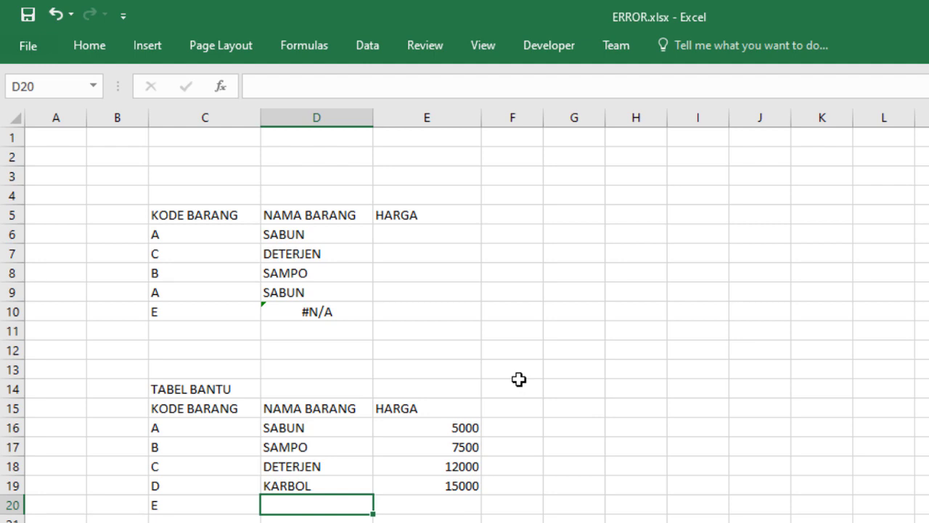
pyautogui.write('NANO')
pyautogui.press('Tab')
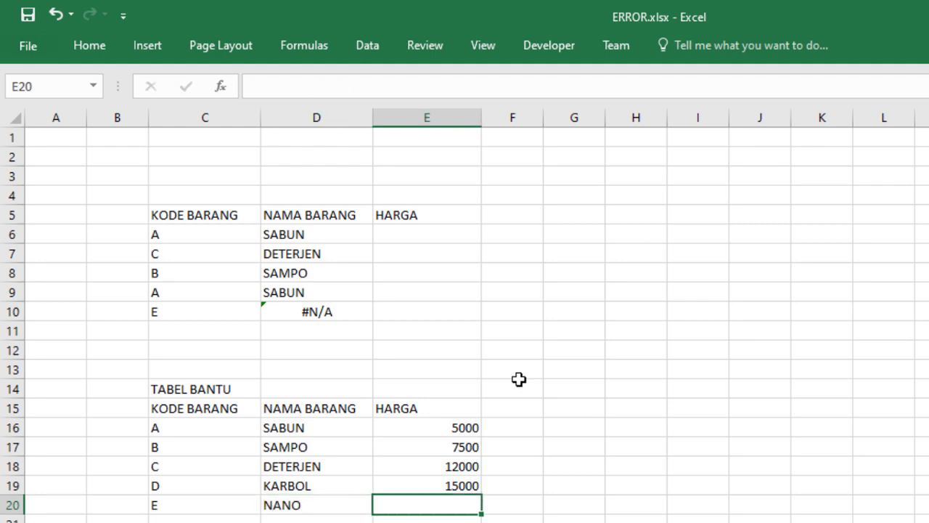
pyautogui.write('3400')
pyautogui.hotkey('ctrl', 'Return')
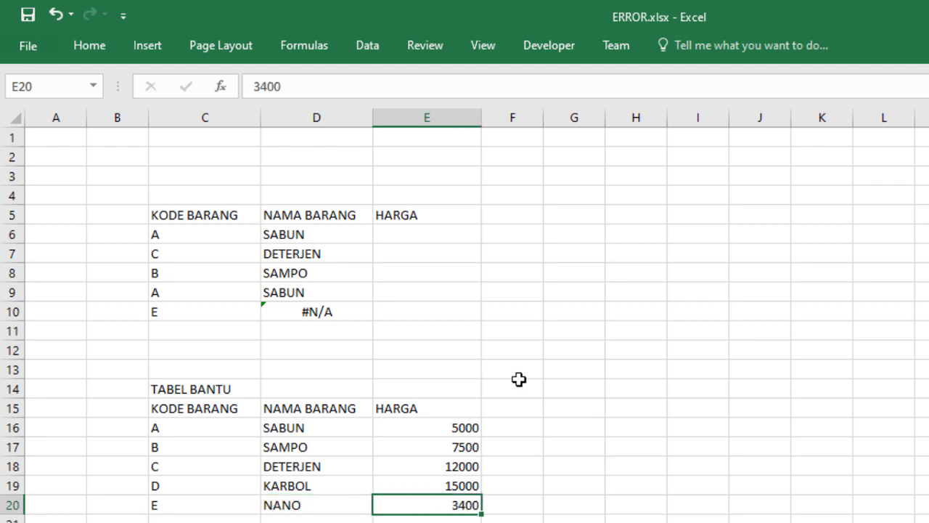
pyautogui.press('Return')
# Extend the D6 lookup range to $C$16:$E$20 and fill the updated VLOOKUP formula down to D10
pyautogui.doubleClick(336, 235)
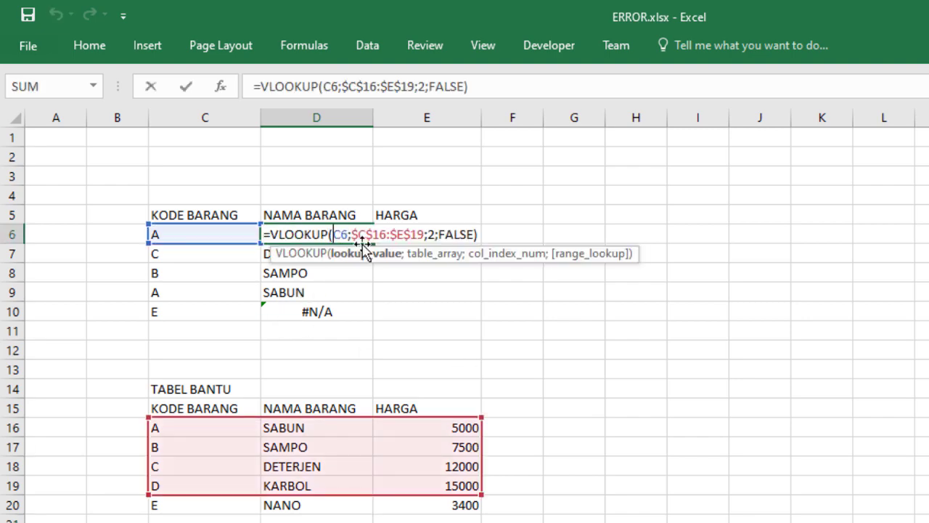
pyautogui.moveTo(482, 495); pyautogui.dragTo(485, 518)
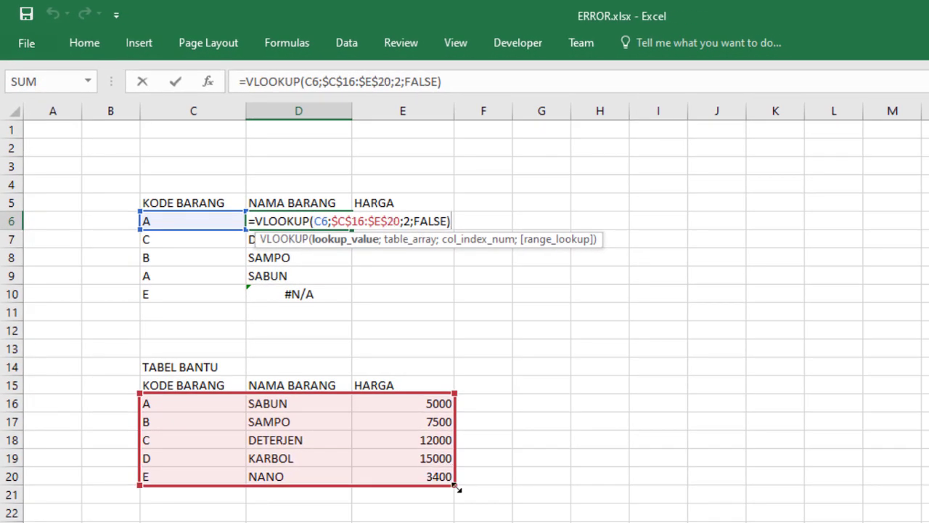
pyautogui.press('Return')
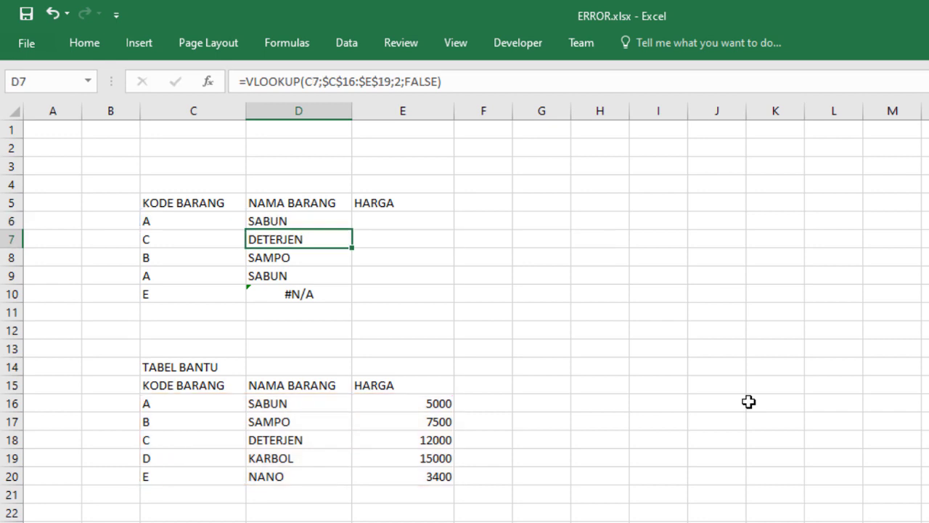
pyautogui.click(346, 225)
pyautogui.moveTo(352, 231); pyautogui.dragTo(350, 306)
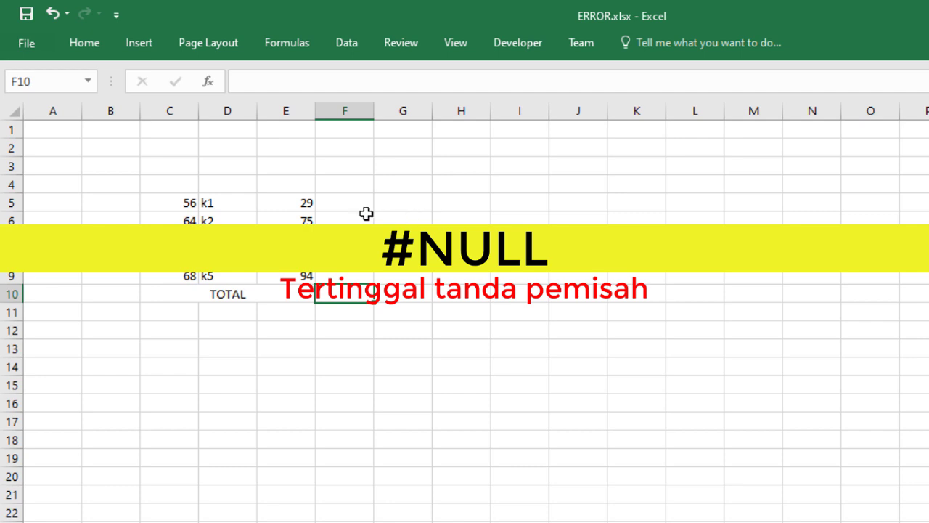
# Widen column F slightly and examine the separate number ranges C5:C9 and E5:E9 on either side of column D
pyautogui.moveTo(389, 110); pyautogui.dragTo(391, 110)
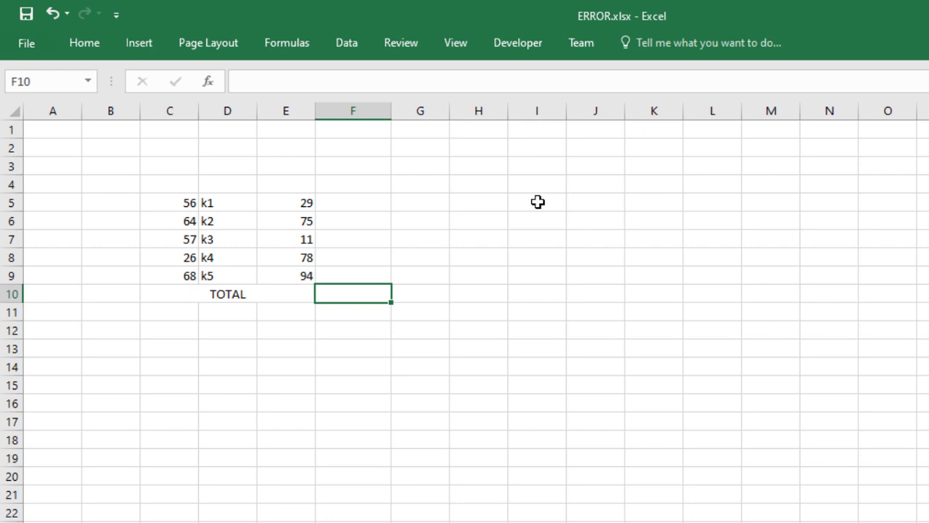
pyautogui.write('=')
pyautogui.press('Escape')
pyautogui.moveTo(181, 203); pyautogui.dragTo(178, 276)
pyautogui.moveTo(297, 211); pyautogui.dragTo(304, 294)
pyautogui.click(181, 114)
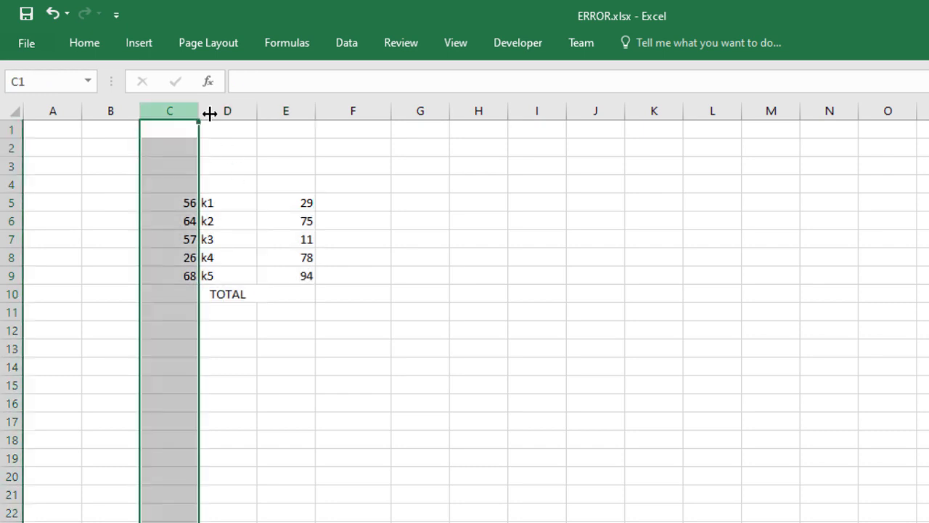
pyautogui.click(293, 109)
pyautogui.moveTo(259, 110); pyautogui.dragTo(230, 110)
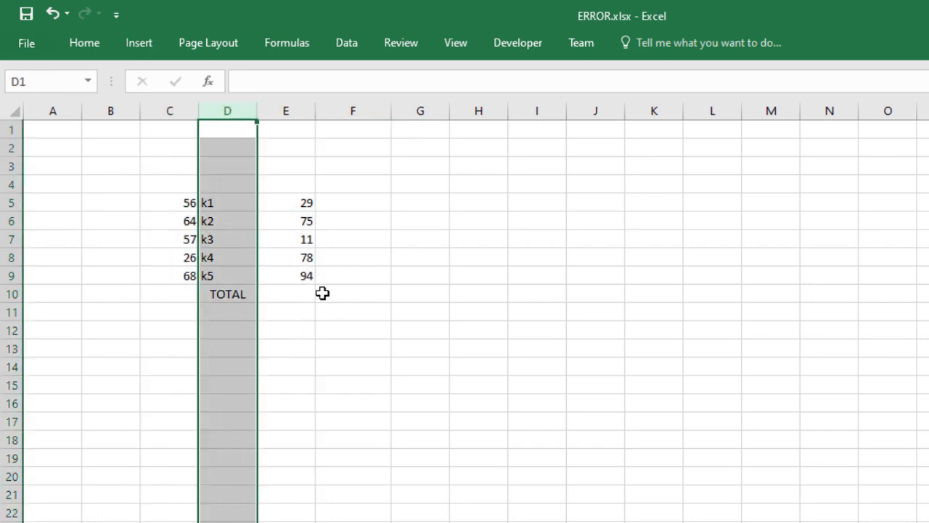
# Enter the TOTAL formula =SUM(C5:C9 E5:E9) in F10, with only a space between the two ranges
pyautogui.click(321, 292)
pyautogui.write('=')
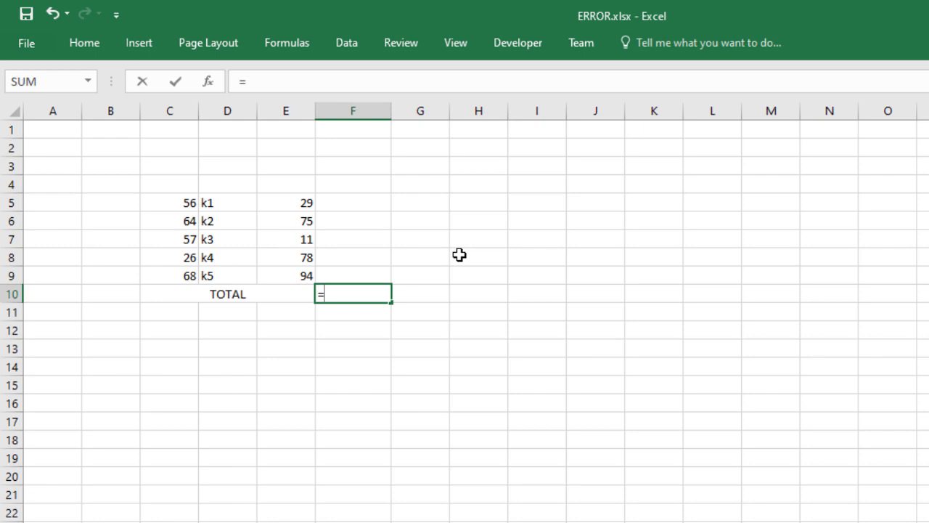
pyautogui.write('SUM(')
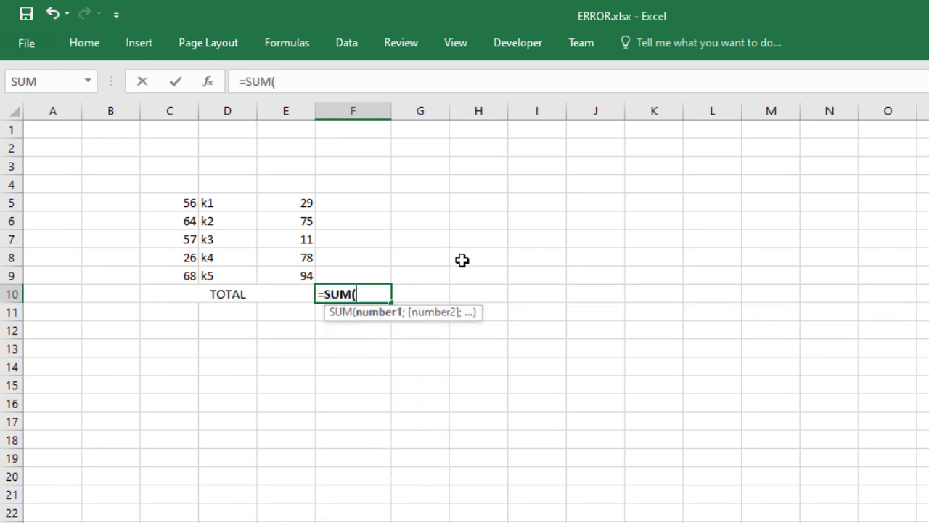
pyautogui.moveTo(157, 203); pyautogui.dragTo(176, 272)
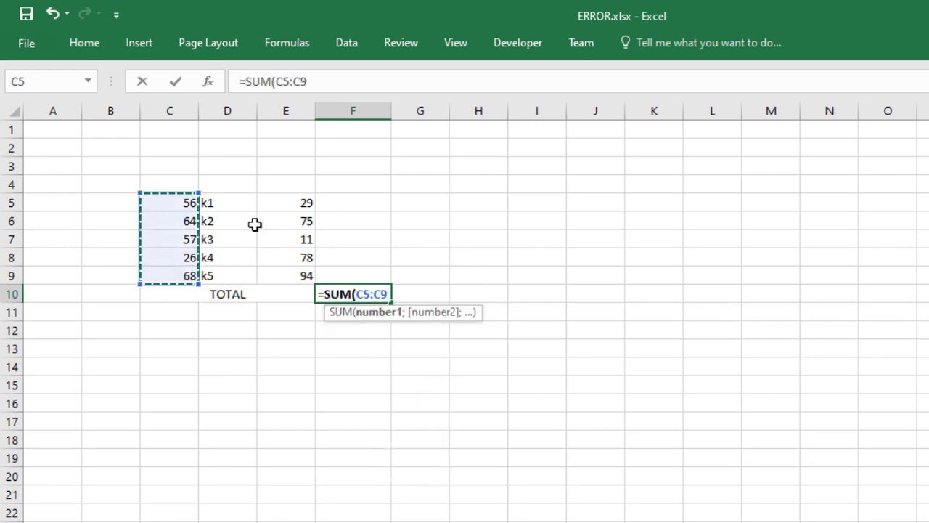
pyautogui.moveTo(287, 203); pyautogui.dragTo(302, 273)
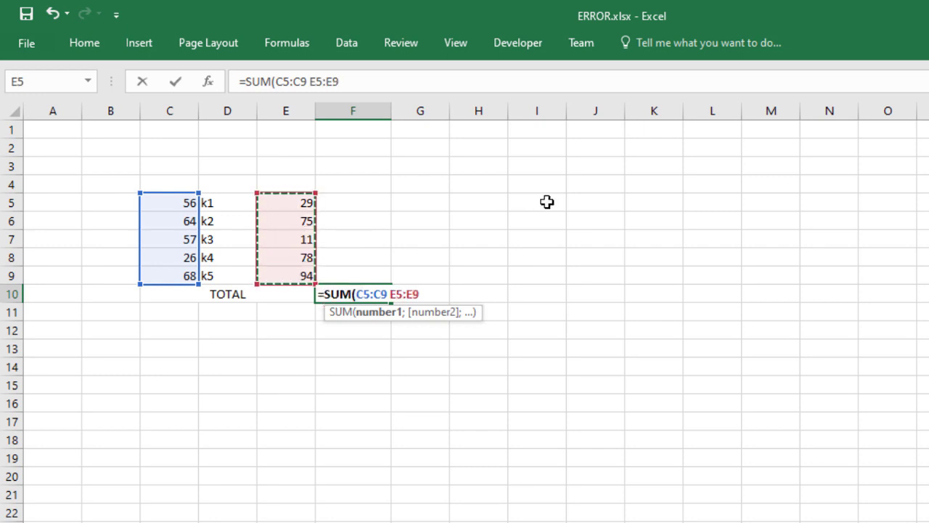
pyautogui.write(')')
pyautogui.press('Return')
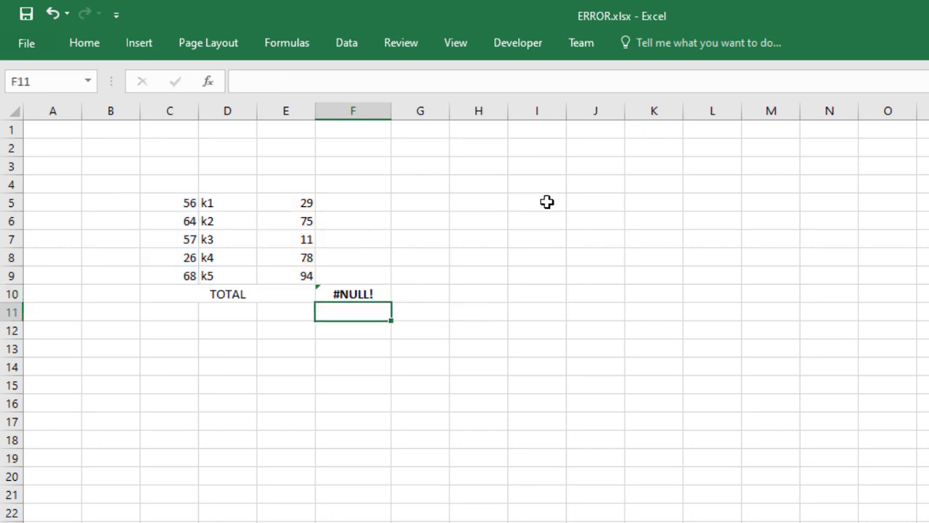
# Replace the space between the ranges in F10 with a semicolon, making the formula =SUM(C5:C9;E5:E9)
pyautogui.doubleClick(357, 295)
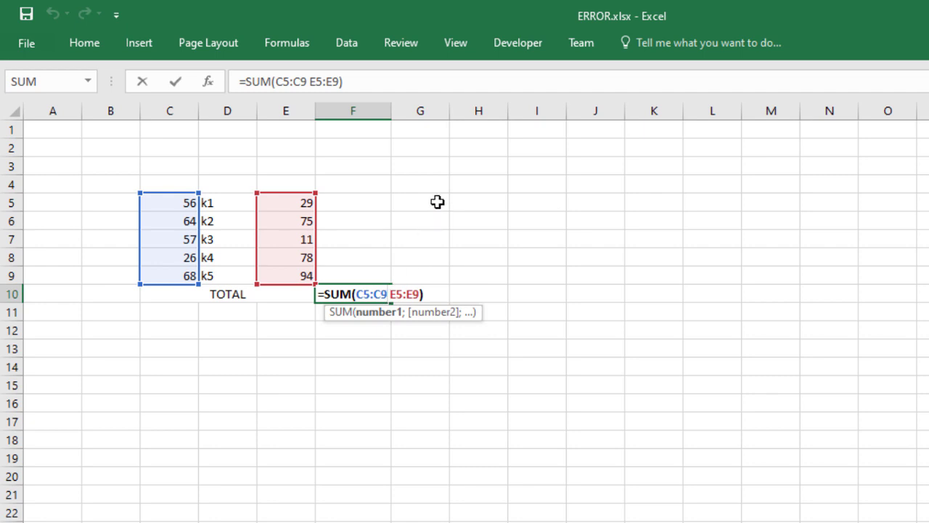
pyautogui.press('BackSpace')
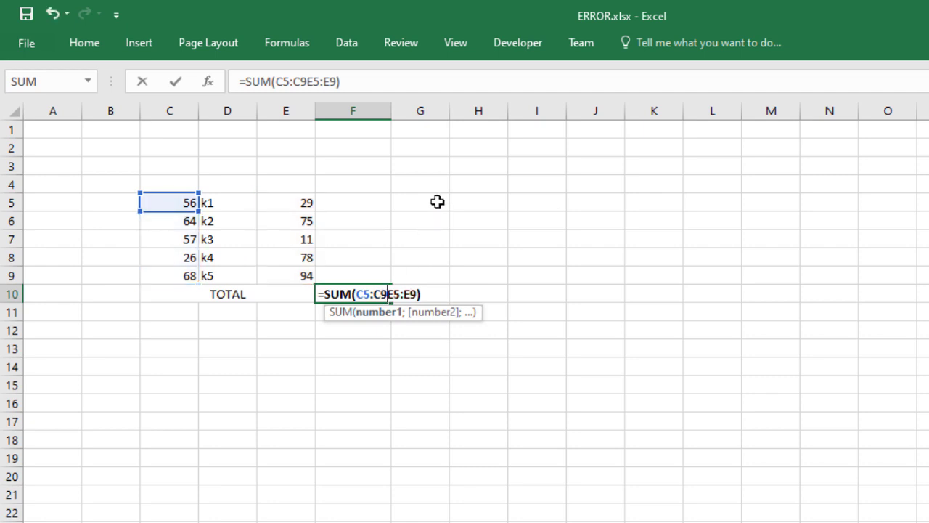
pyautogui.write(';')
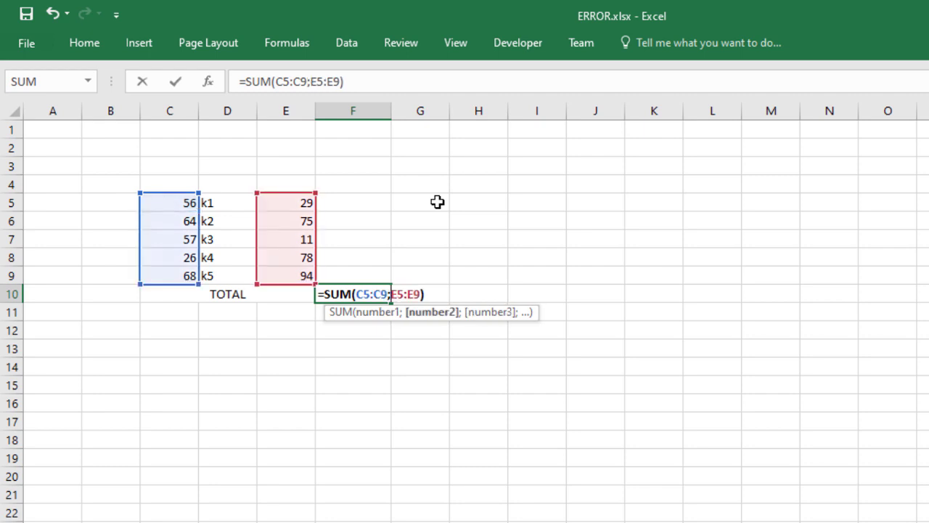
pyautogui.press('Return')
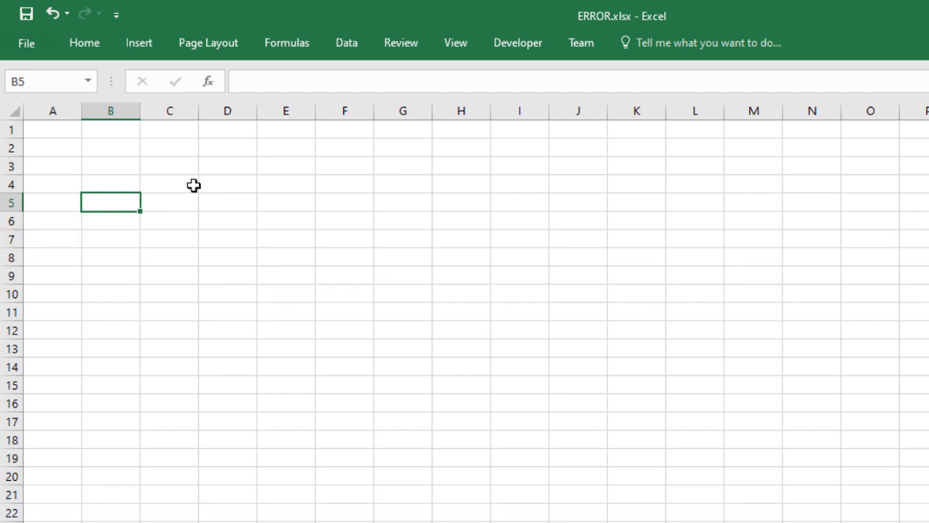
# Enter the label #NUM in cell C5 of the empty sheet
pyautogui.click(158, 206)
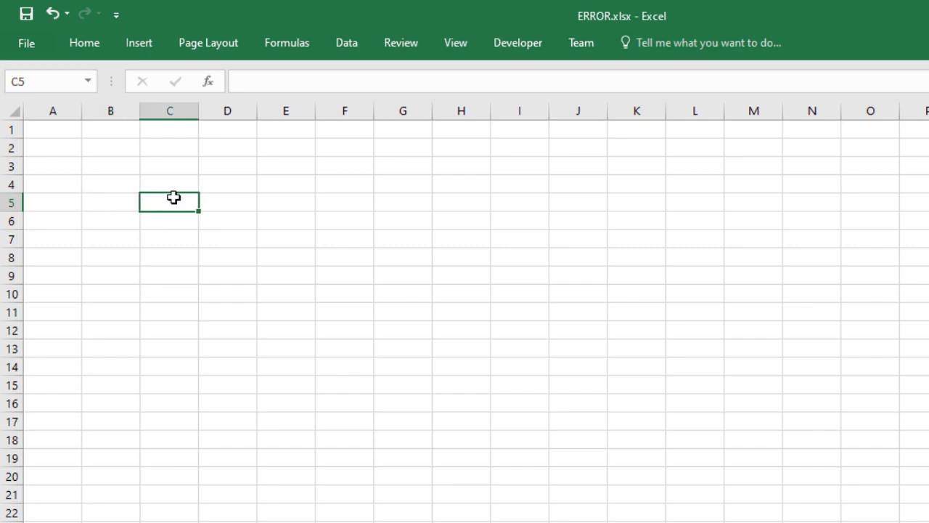
pyautogui.write('#NUM')
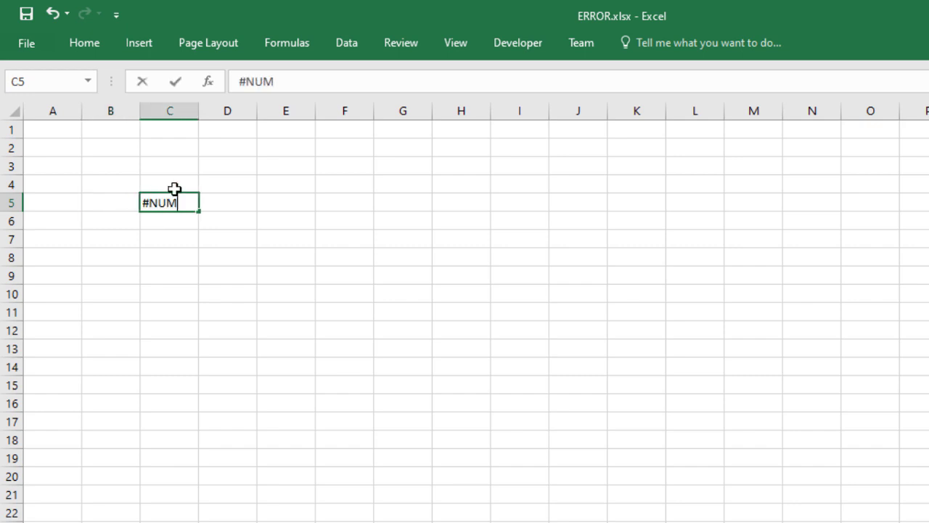
pyautogui.press('Return')
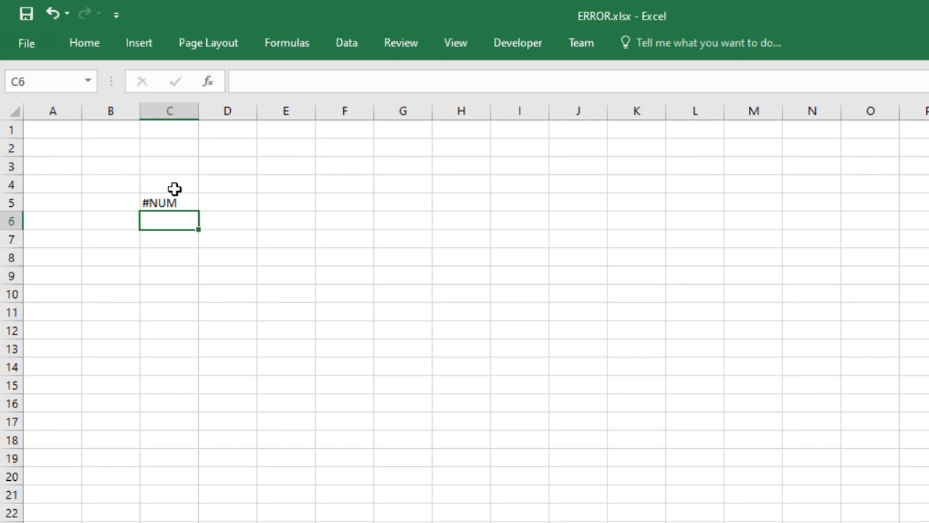
# Enter the oversized power formula =100^10000 in C6 below the #NUM label
pyautogui.write('=100')
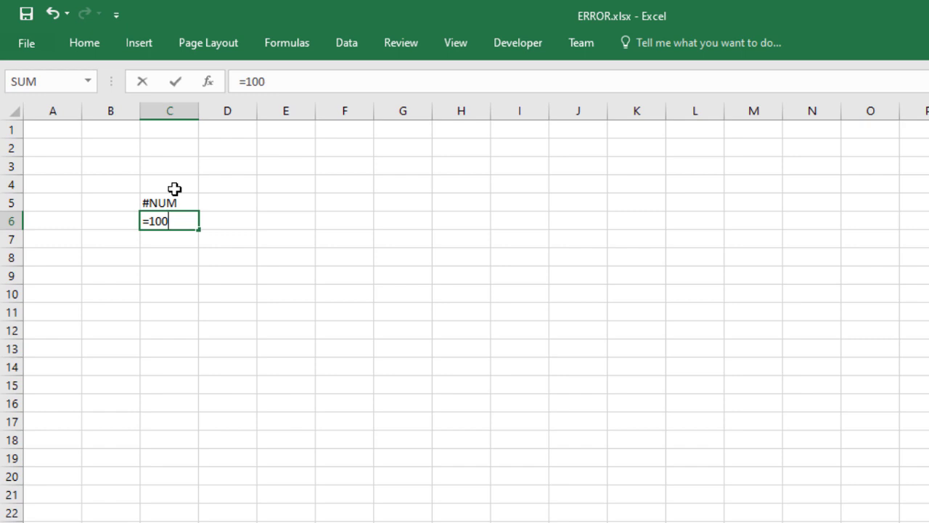
pyautogui.write('^1000')
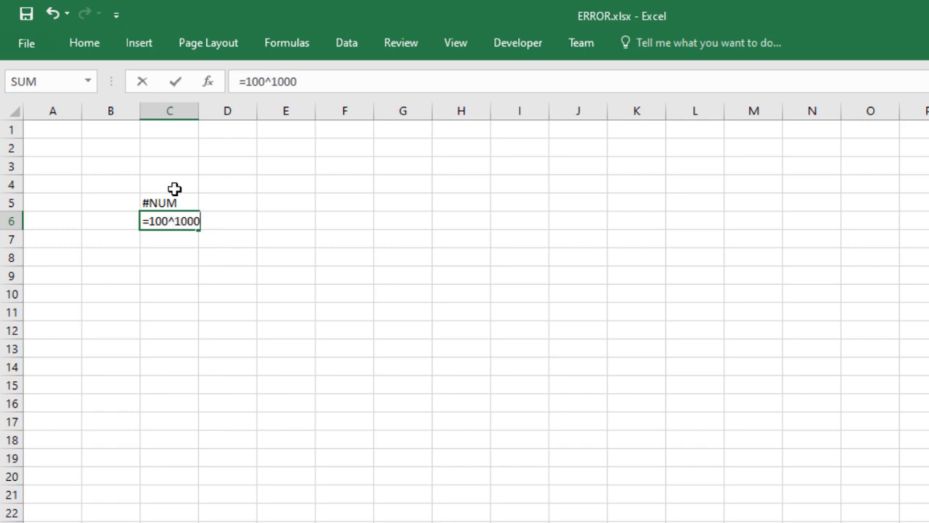
pyautogui.write('0')
pyautogui.press('Return')
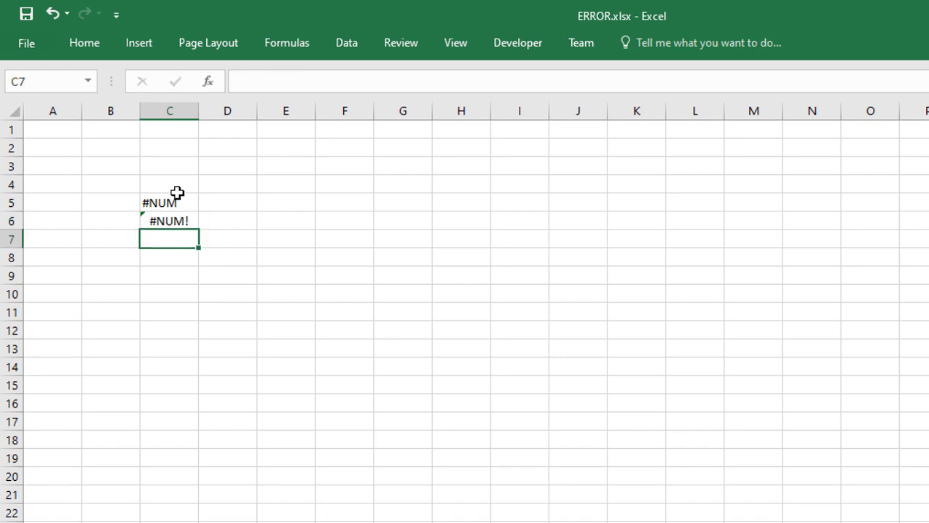
# Shorten the exponent in C6 so that the formula reads =100^10
pyautogui.doubleClick(184, 221)
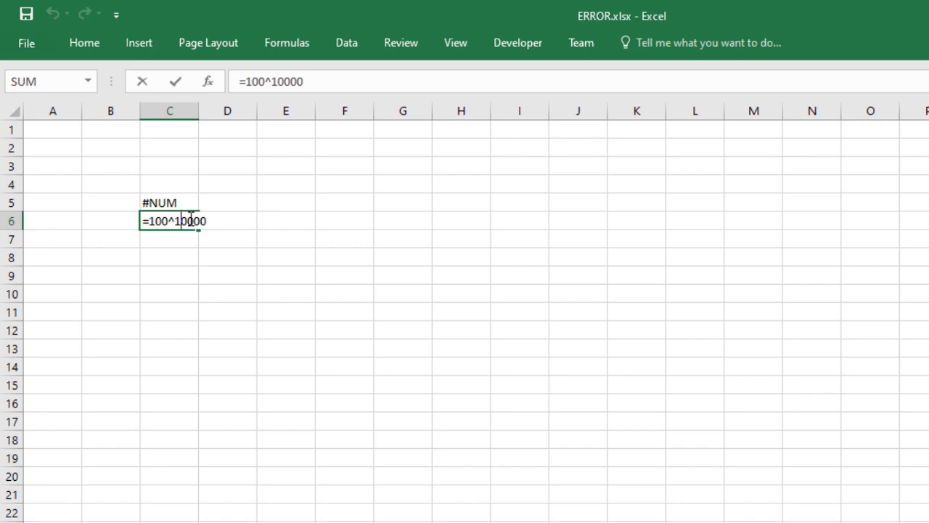
pyautogui.moveTo(188, 221); pyautogui.dragTo(305, 218)
pyautogui.press('BackSpace')
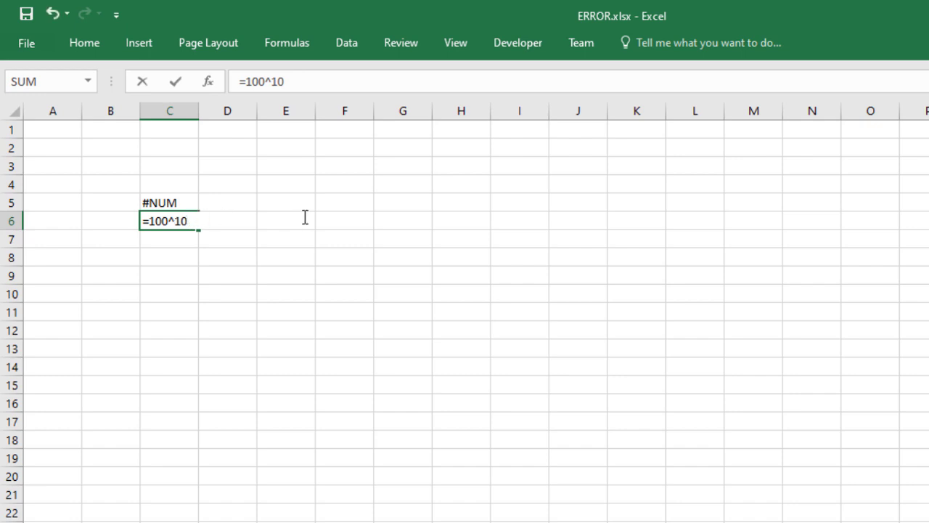
pyautogui.press('Return')
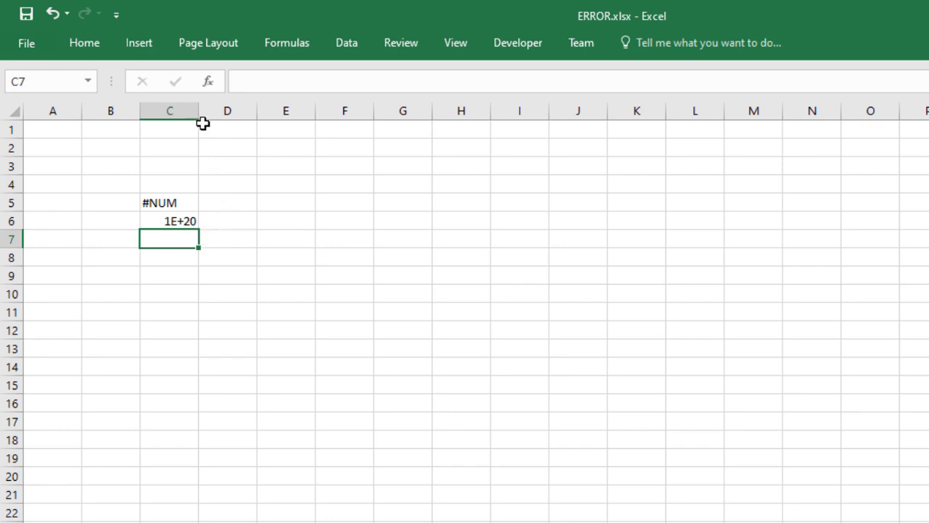
# Widen column C and format C6 as Currency with the Rp symbol and two decimal places
pyautogui.moveTo(199, 114); pyautogui.dragTo(260, 114)
pyautogui.click(240, 220)
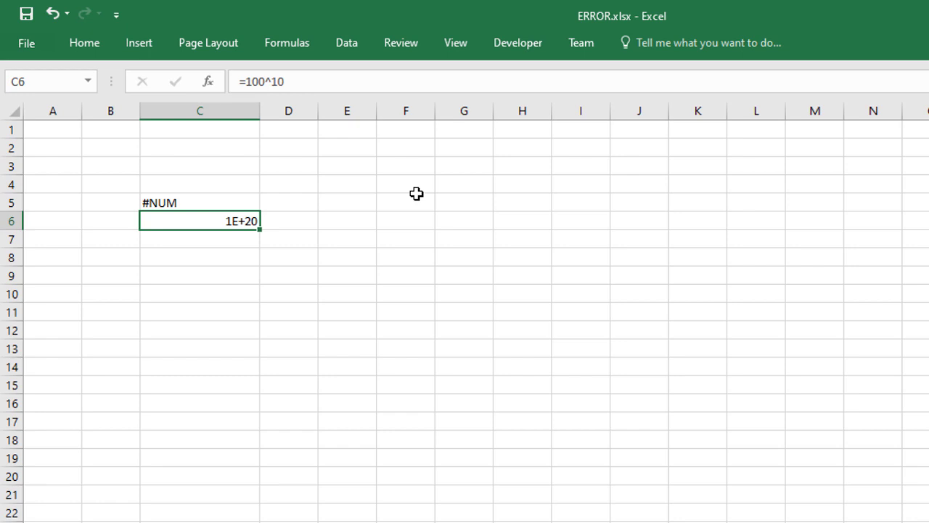
pyautogui.hotkey('ctrl', '1')
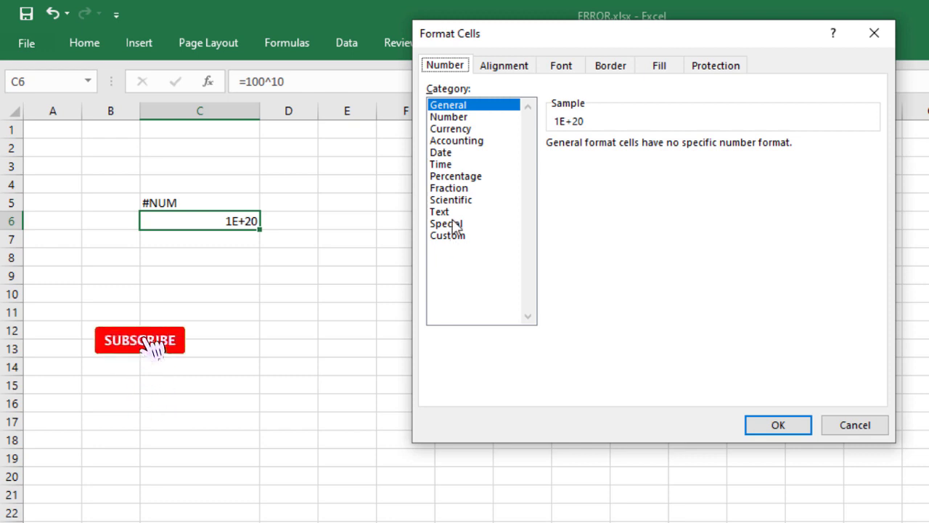
pyautogui.click(450, 117)
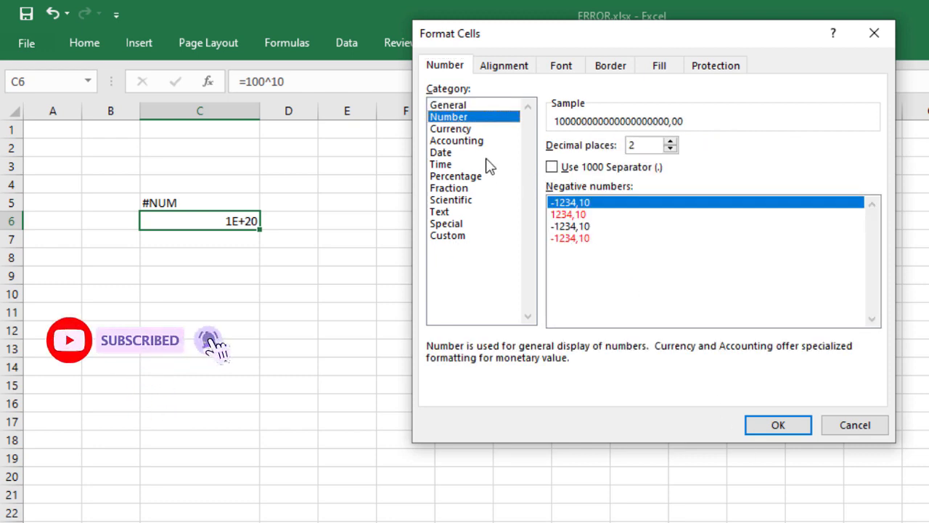
pyautogui.click(465, 131)
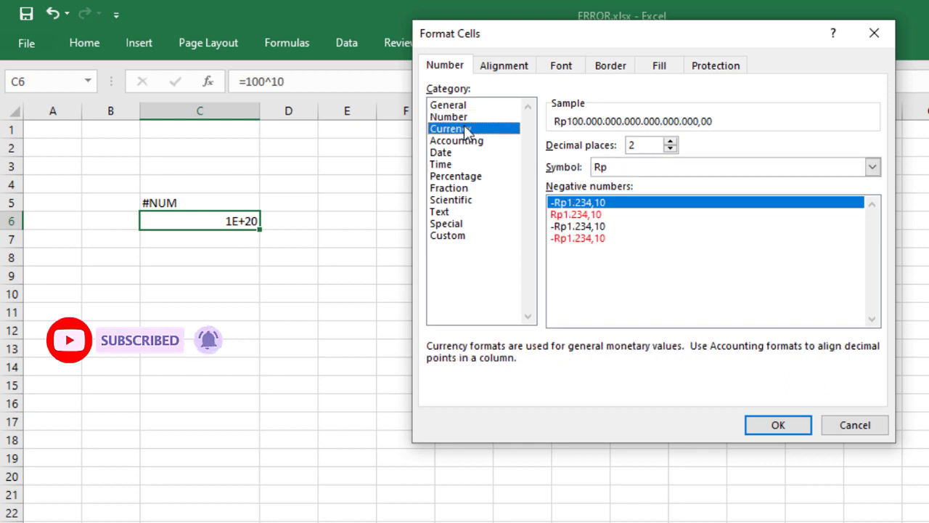
pyautogui.click(463, 107)
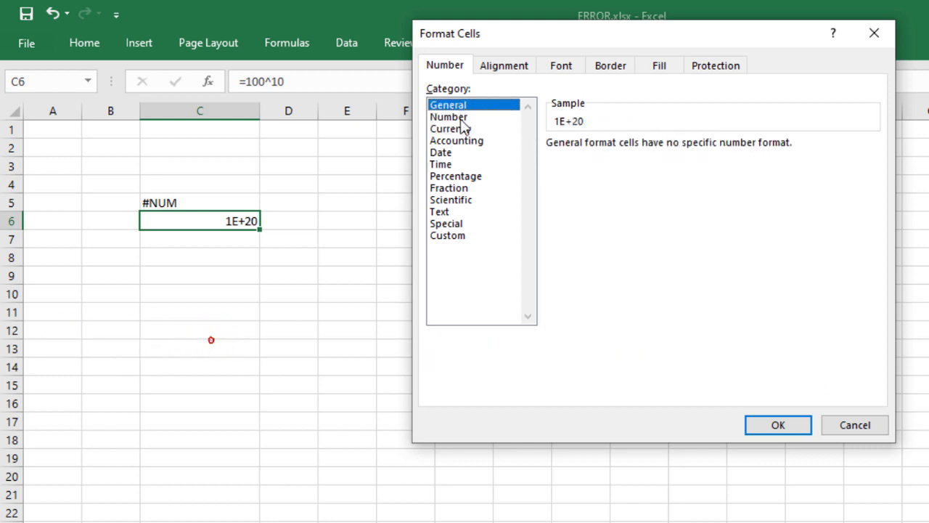
pyautogui.click(458, 117)
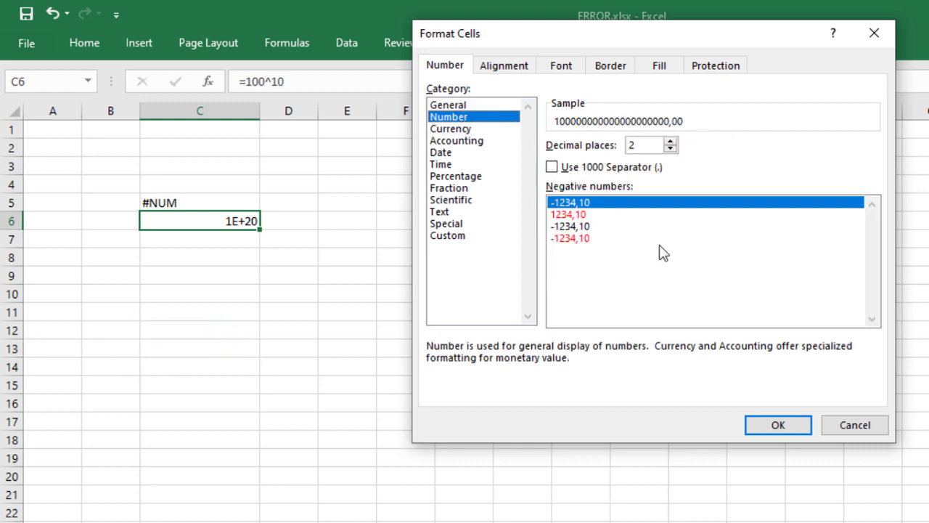
pyautogui.click(465, 129)
pyautogui.click(799, 423)
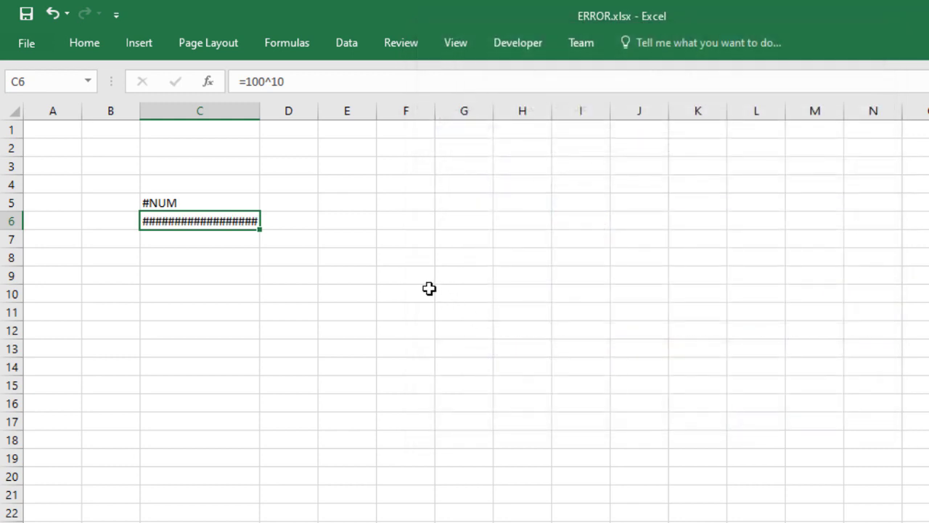
# Widen column C further until the full currency amount in C6 fits
pyautogui.click(280, 254)
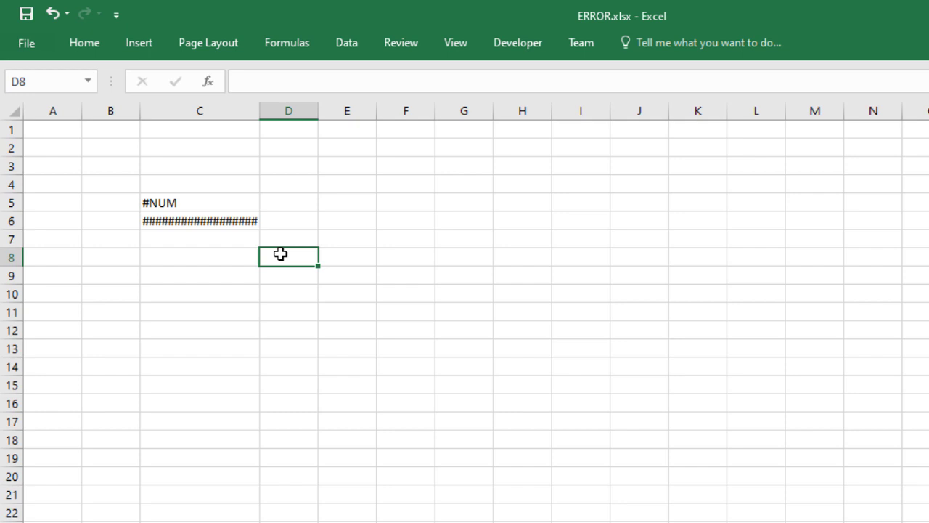
pyautogui.click(249, 220)
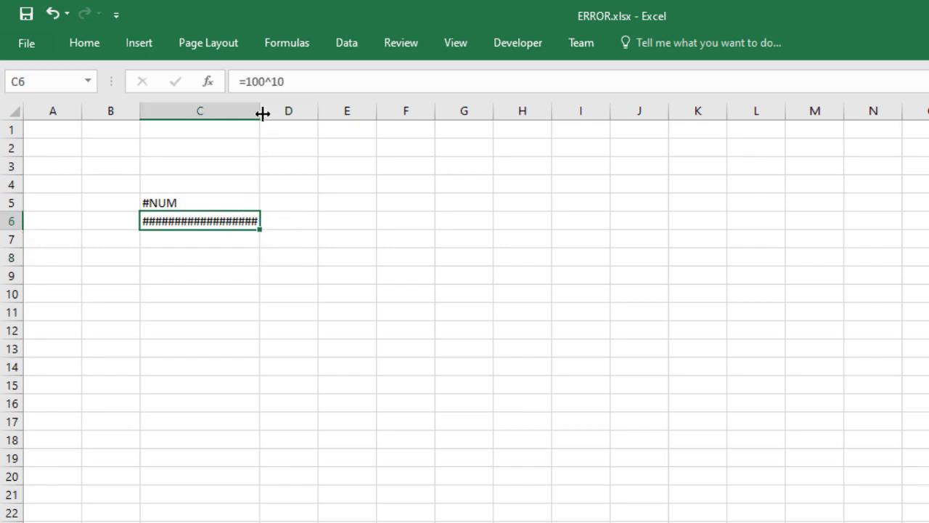
pyautogui.moveTo(262, 113); pyautogui.dragTo(425, 111)
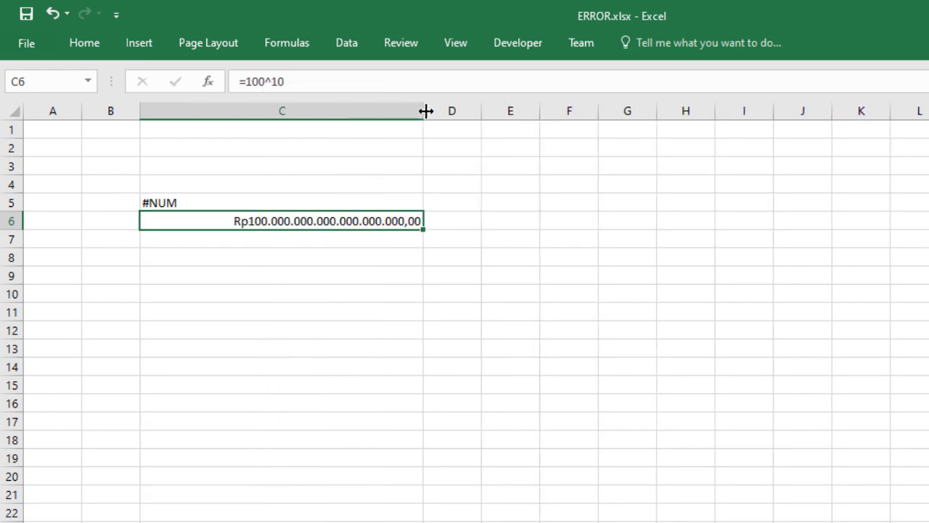